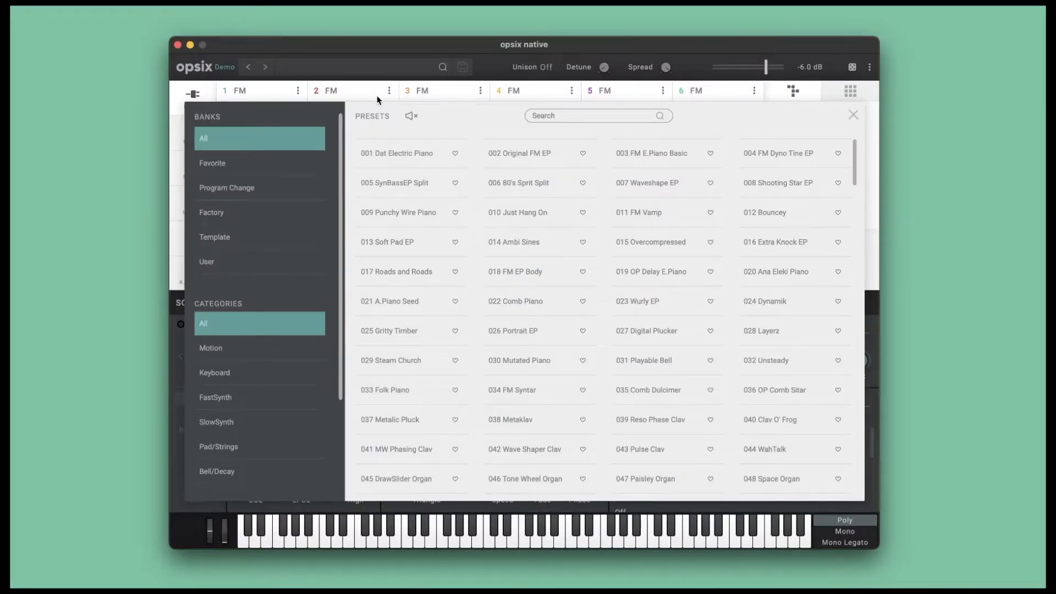
# Load the user preset 417 Seq2 and audition it with notes at different pitches.
pyautogui.click(219, 262)
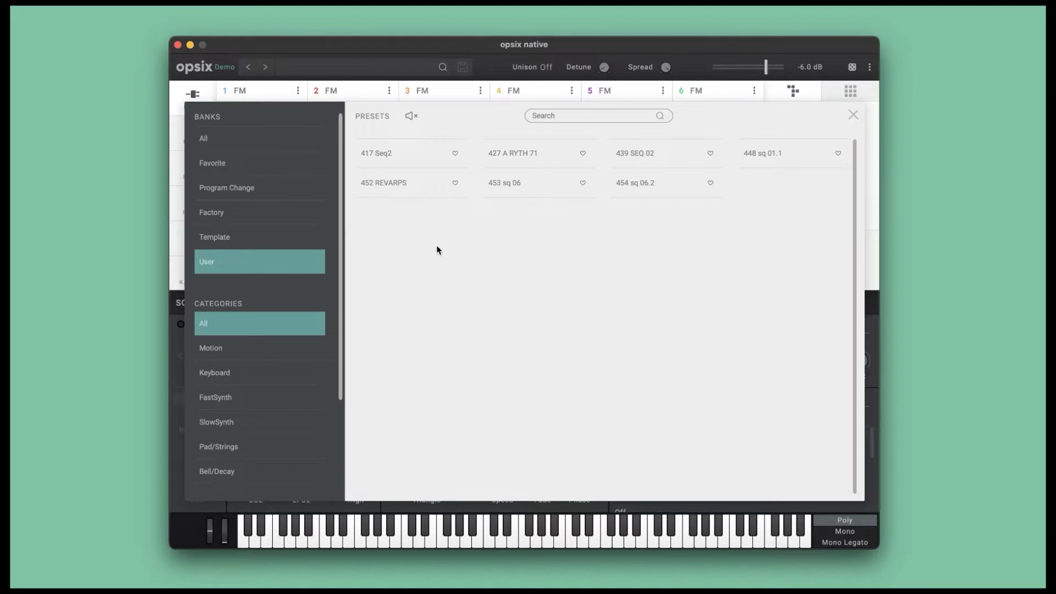
pyautogui.doubleClick(392, 160)
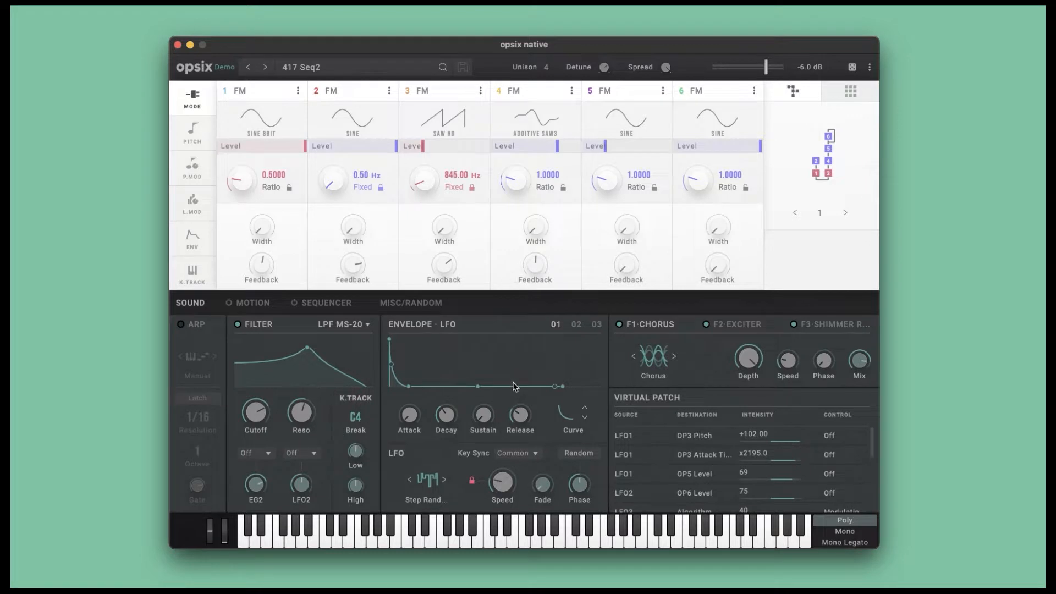
pyautogui.click(391, 531)
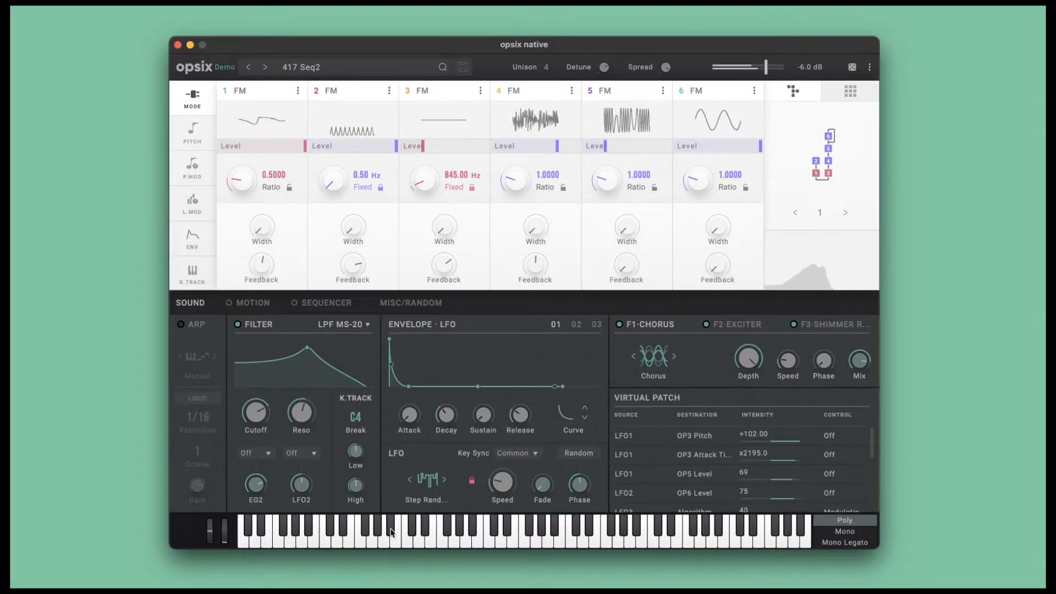
pyautogui.click(460, 531)
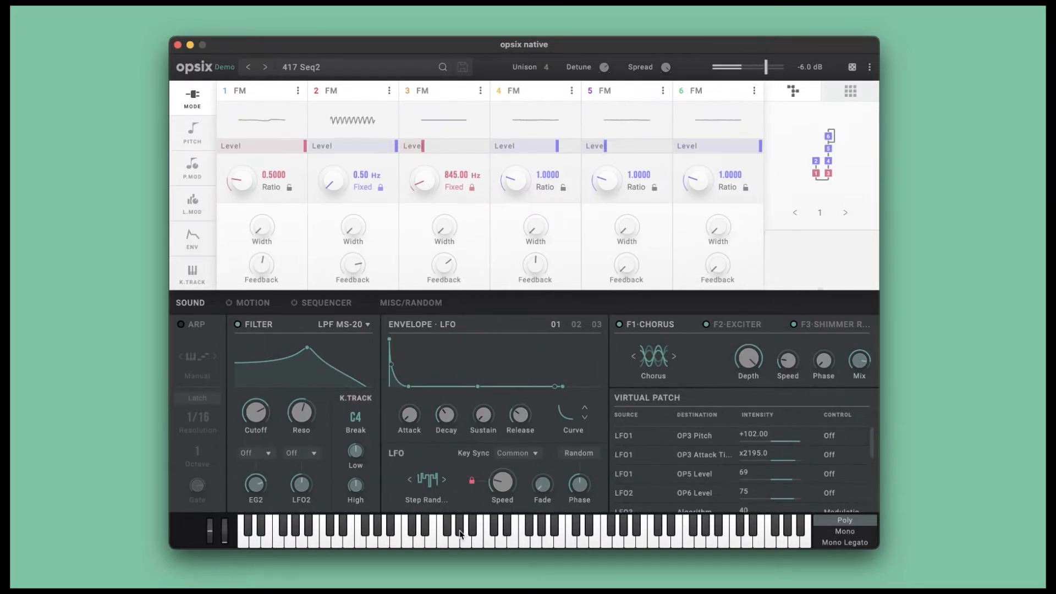
pyautogui.click(460, 531)
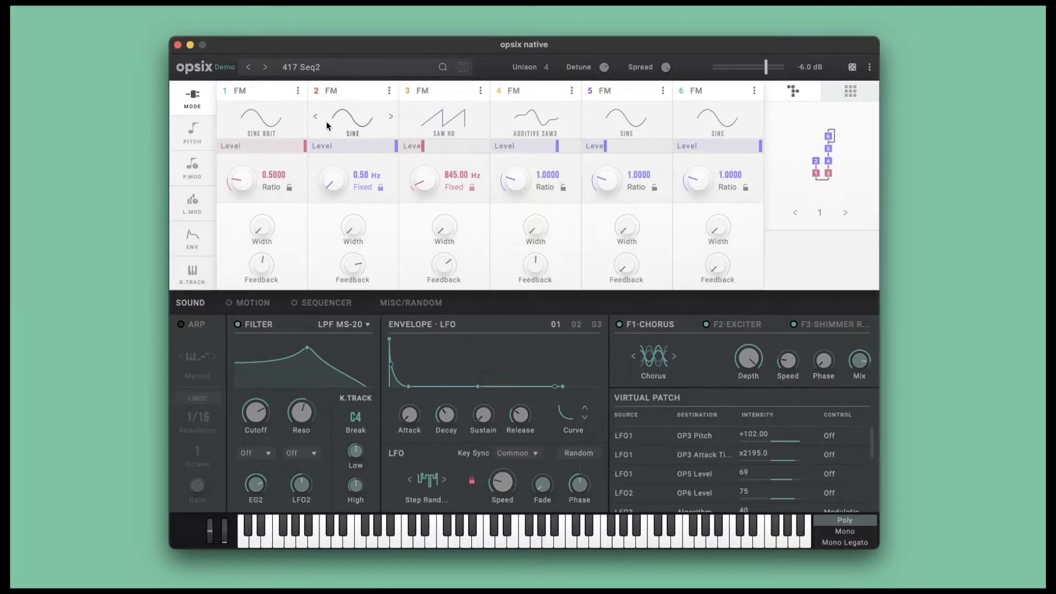
# Lower the levels of operators 2 and 3 to zero and audition the remaining sound.
pyautogui.moveTo(427, 146); pyautogui.dragTo(422, 146)
pyautogui.click(449, 530)
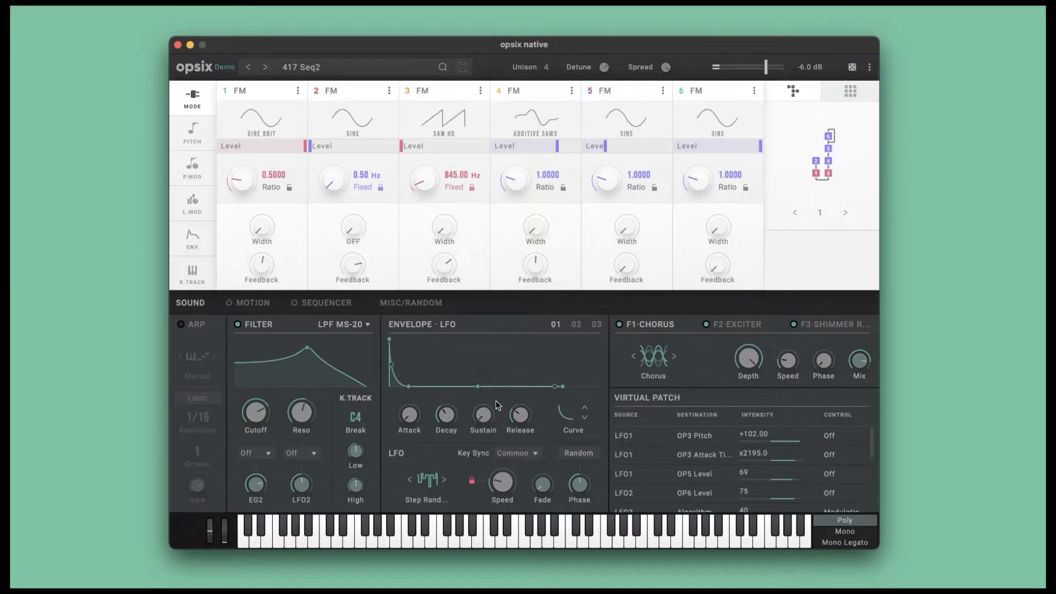
pyautogui.click(461, 531)
# Set the sources of the first three Virtual Patch slots, the LFO1 routings, to Off.
pyautogui.click(635, 443)
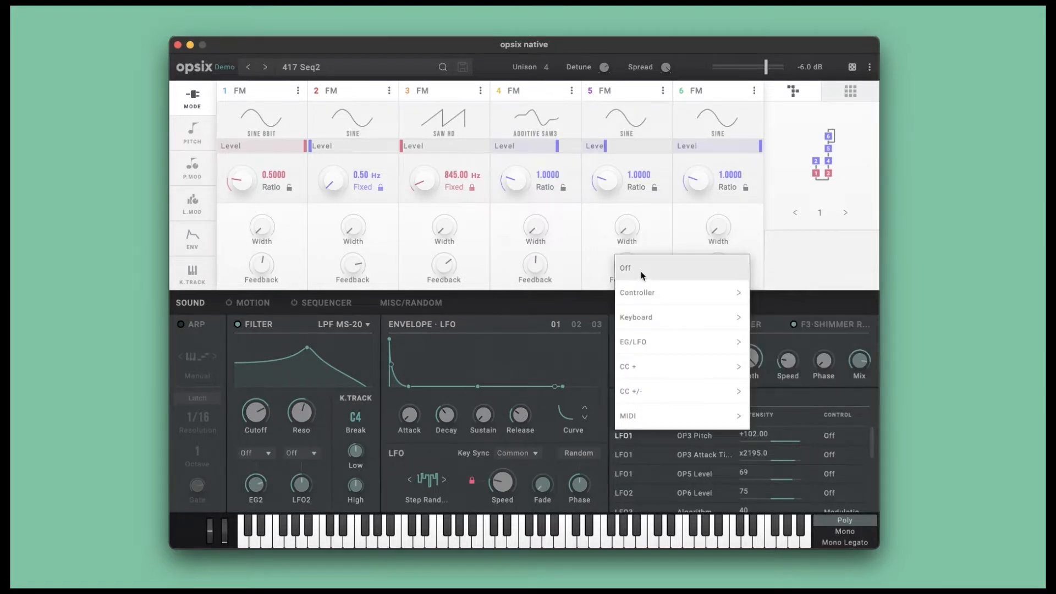
pyautogui.click(641, 269)
pyautogui.click(625, 454)
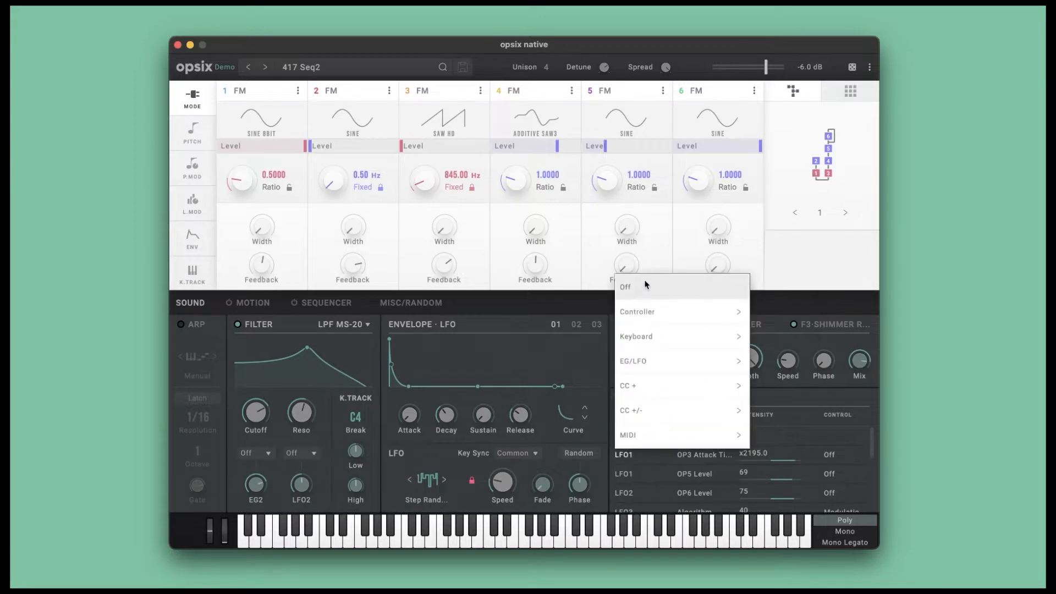
pyautogui.click(646, 284)
pyautogui.click(633, 472)
pyautogui.click(639, 310)
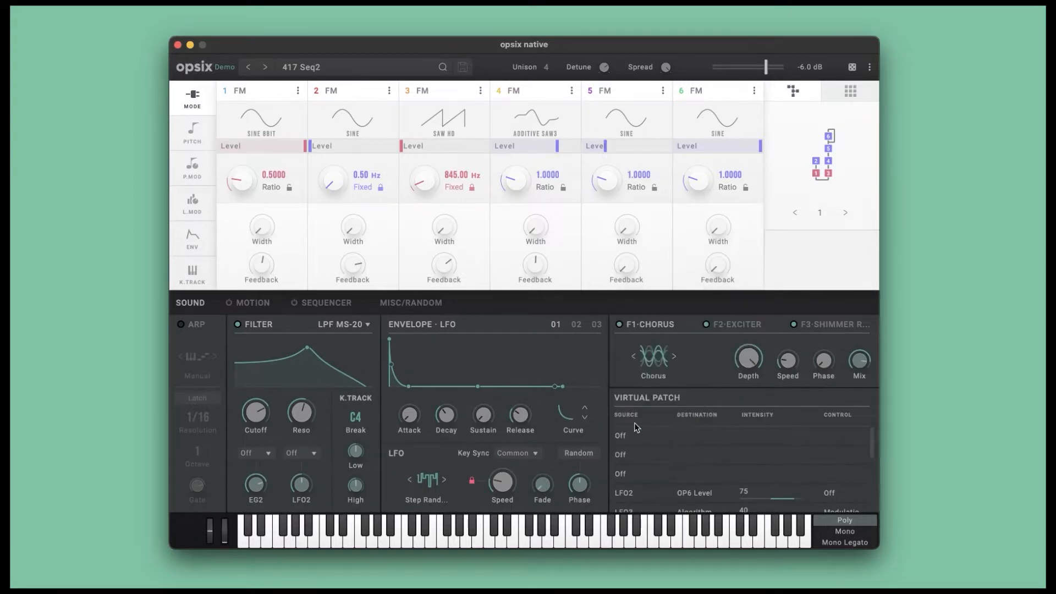
# Set the sources of the Virtual Patch routings to OP6 Level and Algorithm to Off.
pyautogui.click(633, 494)
pyautogui.click(632, 328)
pyautogui.scroll(-1, 650, 460)
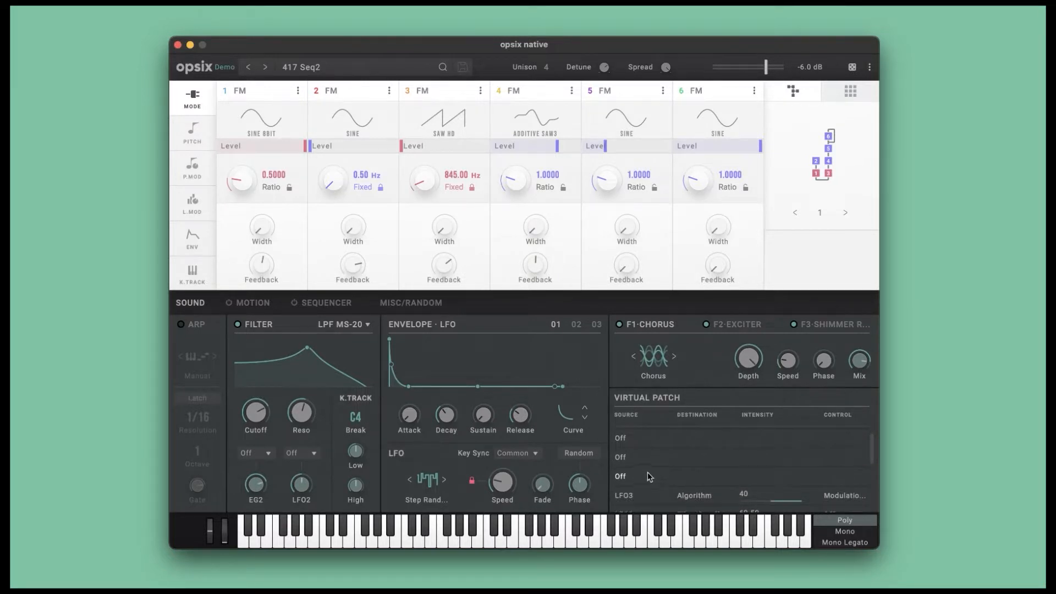
pyautogui.click(632, 495)
pyautogui.click(633, 333)
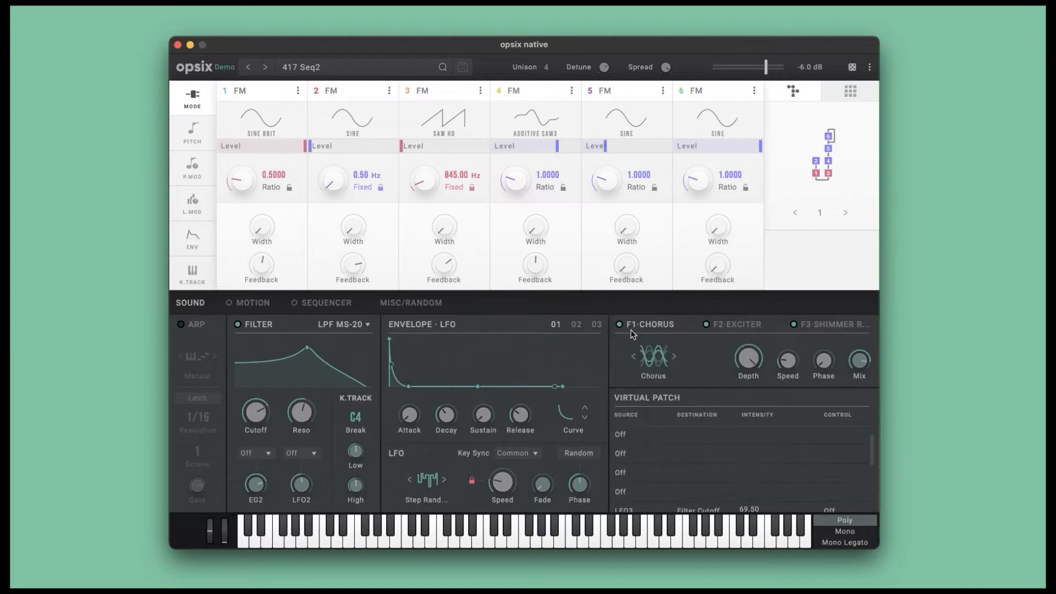
# Switch off the source of the Virtual Patch routing to Filter Cutoff, playing a note before and after the change.
pyautogui.scroll(-2, 654, 479)
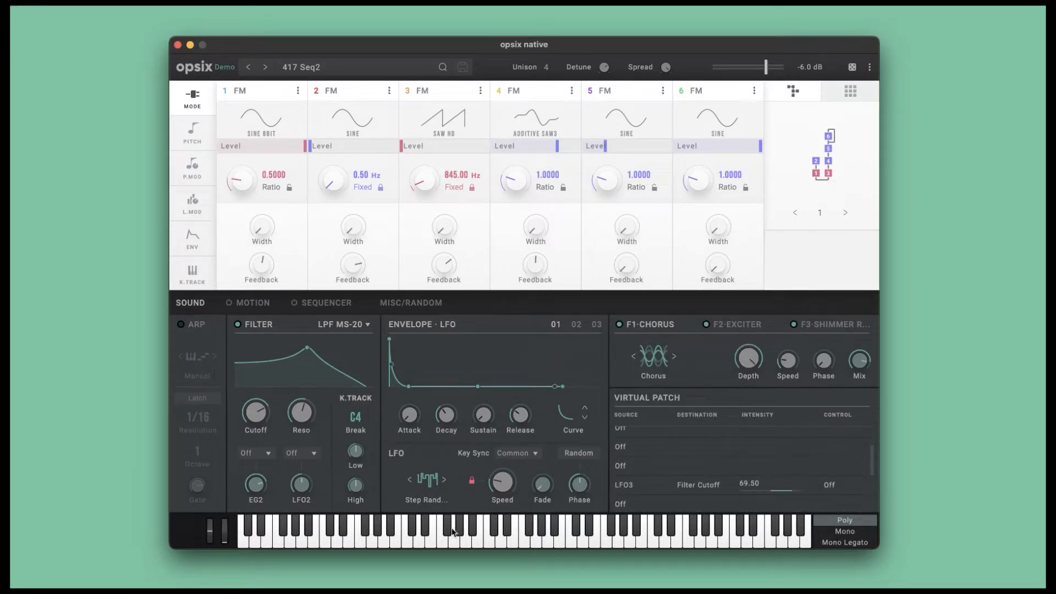
pyautogui.click(448, 530)
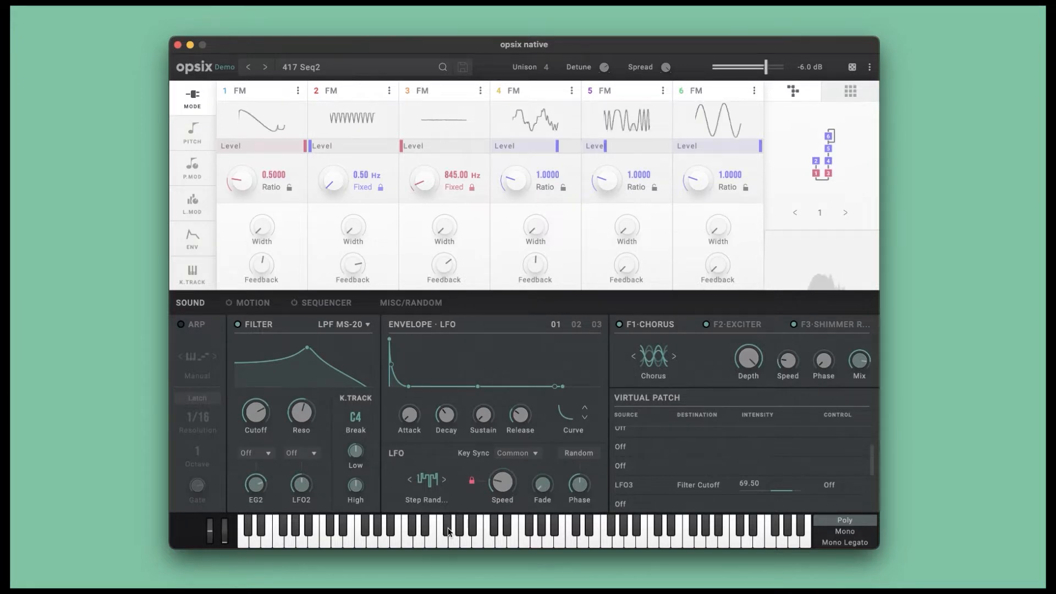
pyautogui.click(622, 488)
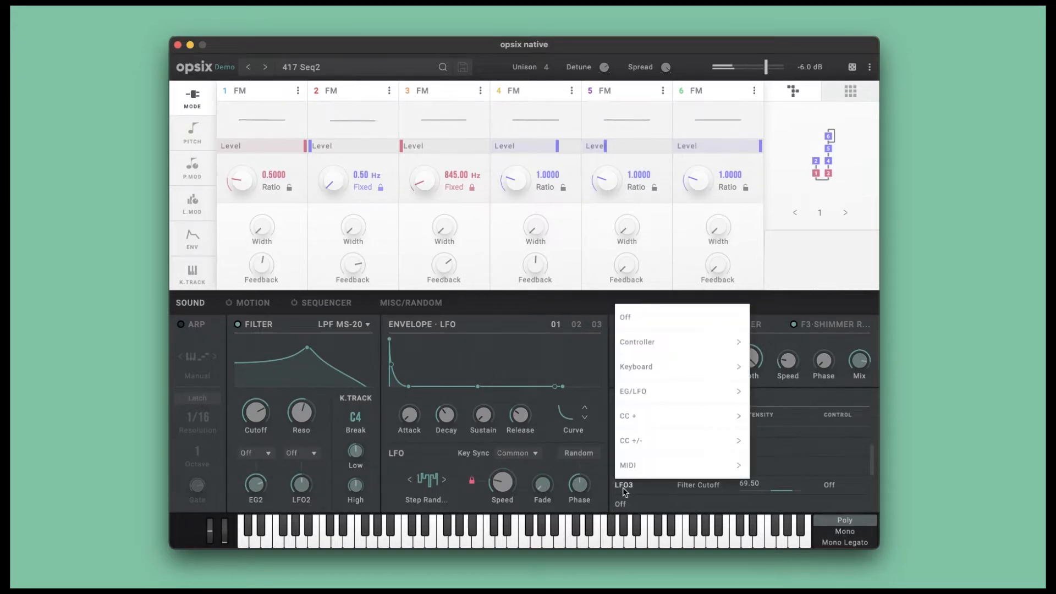
pyautogui.click(636, 318)
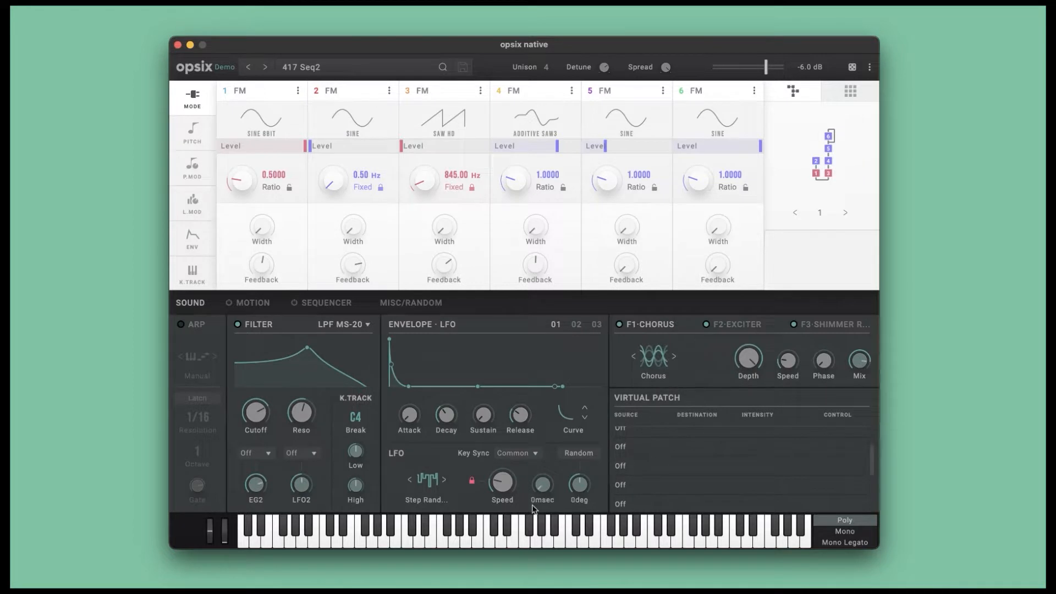
pyautogui.click(450, 532)
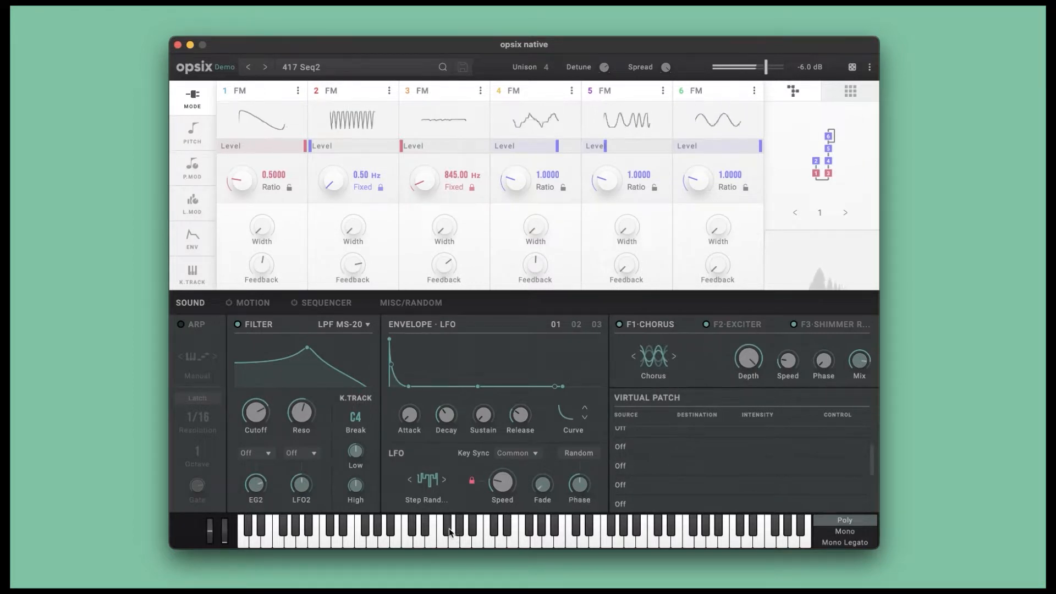
# Raise operator 2's level back to maximum and audition how it modulates operator 1.
pyautogui.click(449, 532)
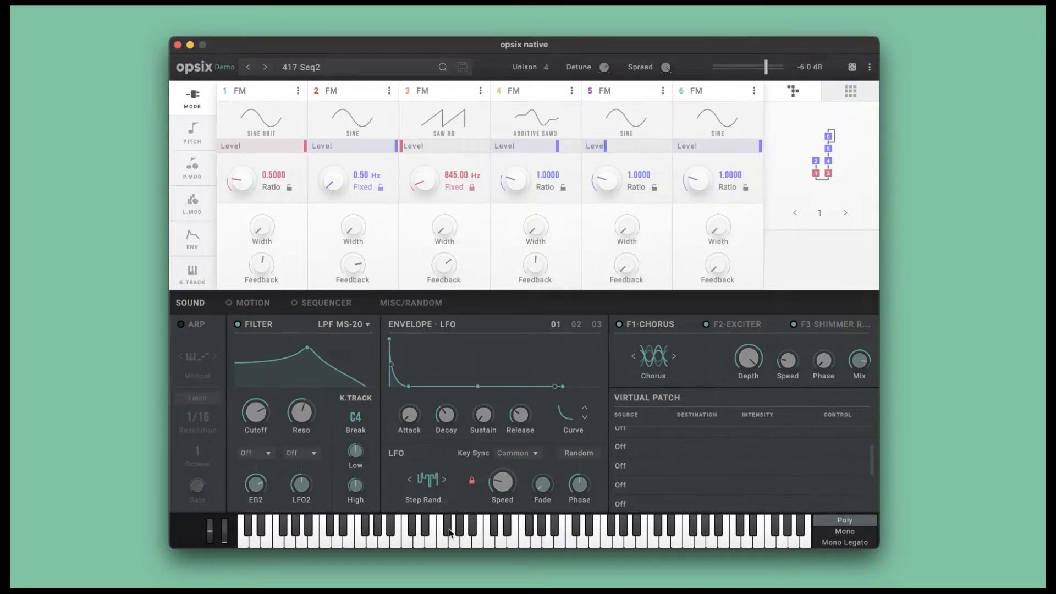
pyautogui.click(449, 529)
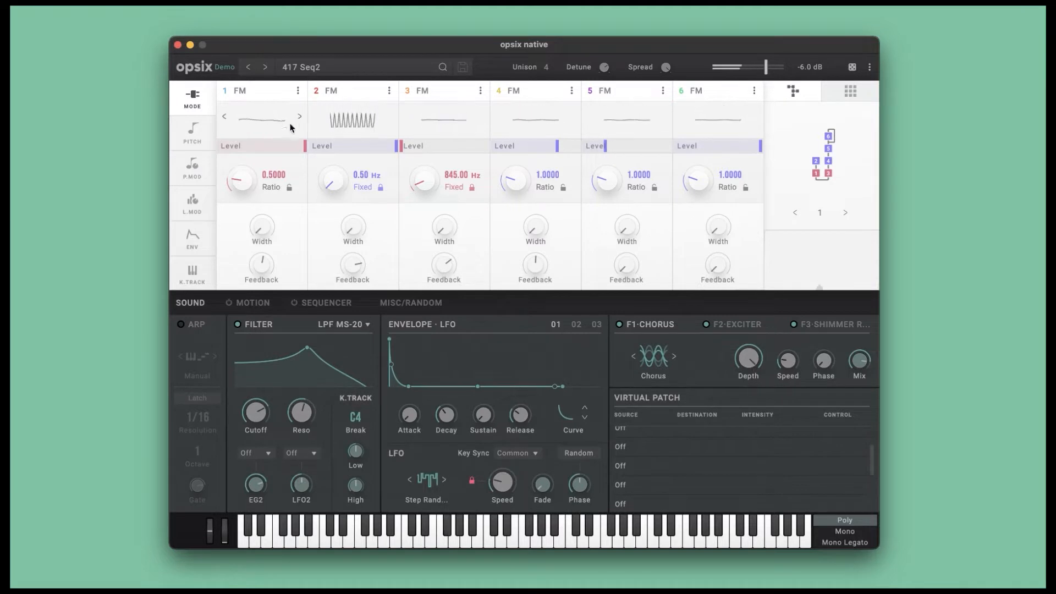
# Set operator 1's level to 0%, raise operator 3's level above half and play notes across the keyboard.
pyautogui.moveTo(297, 147); pyautogui.dragTo(215, 151)
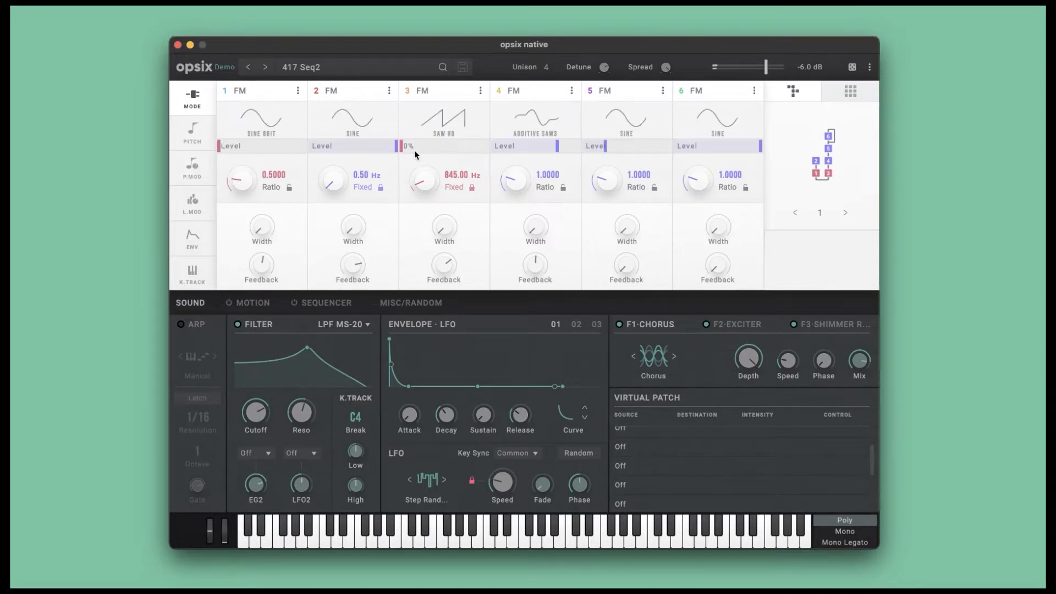
pyautogui.moveTo(413, 150); pyautogui.dragTo(458, 146)
pyautogui.click(452, 533)
pyautogui.click(633, 522)
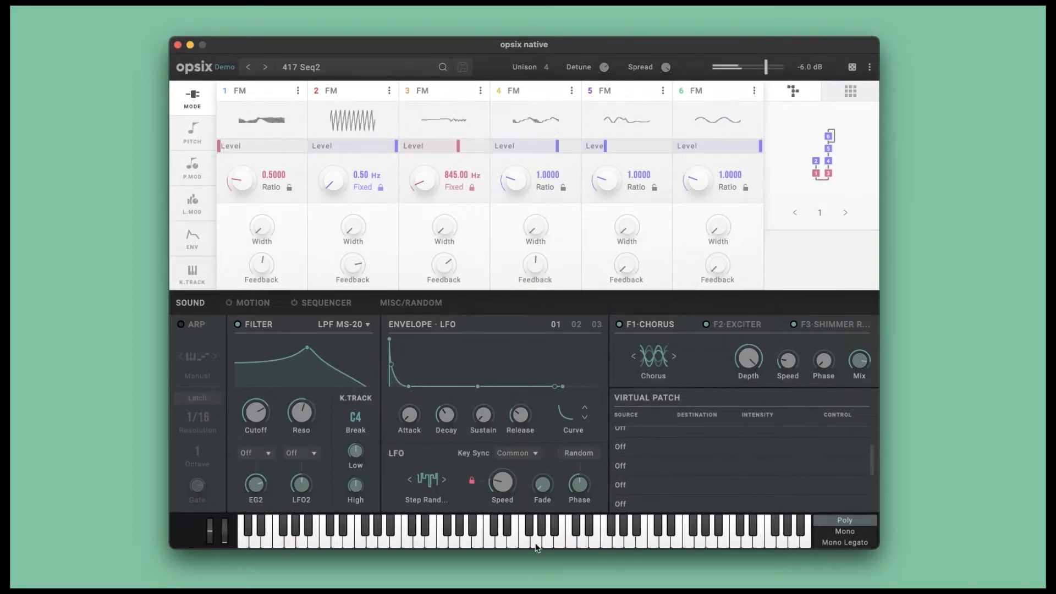
pyautogui.click(502, 538)
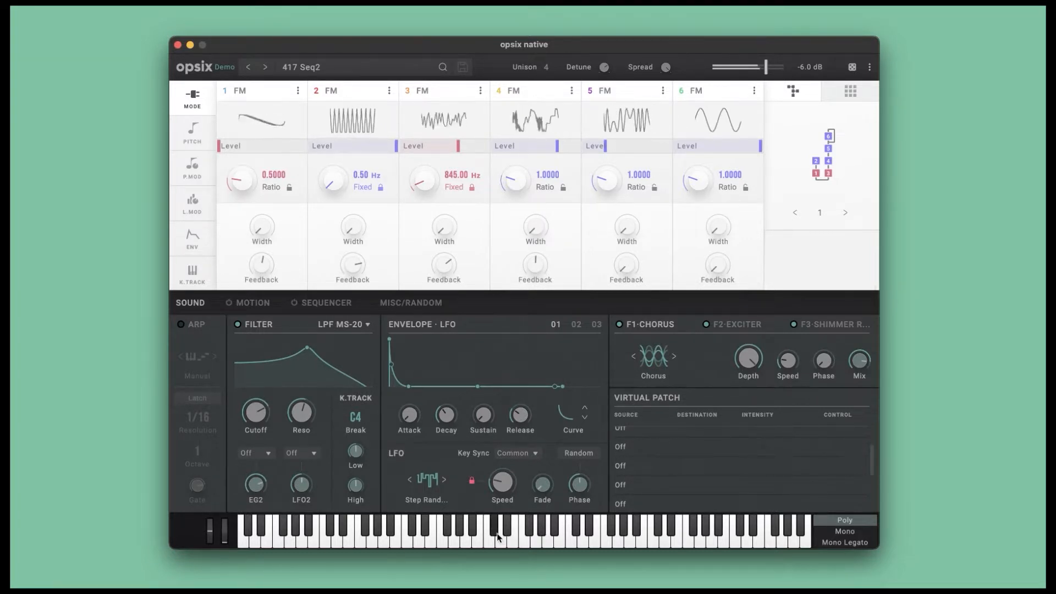
# Set operator 3's level to 0% and operator 1's to 100%, and audition low and high notes.
pyautogui.moveTo(460, 146); pyautogui.dragTo(307, 153)
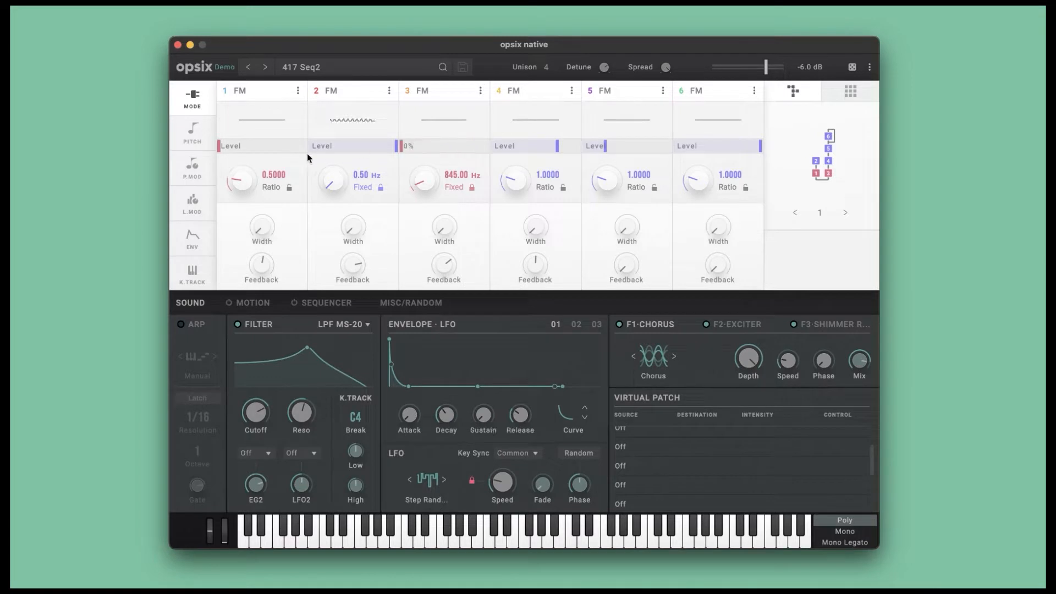
pyautogui.moveTo(224, 146); pyautogui.dragTo(305, 156)
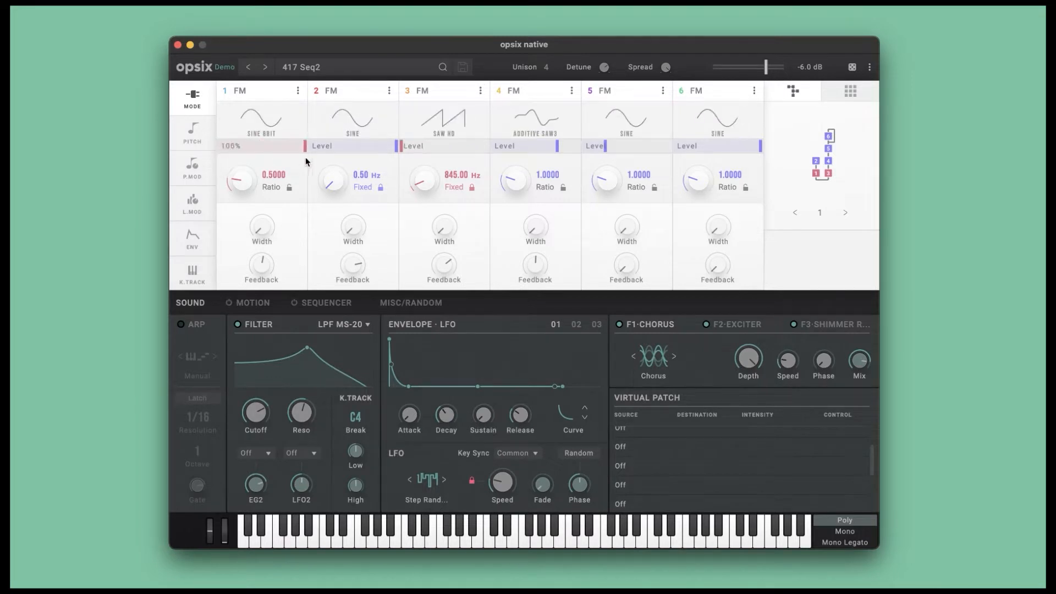
pyautogui.click(428, 528)
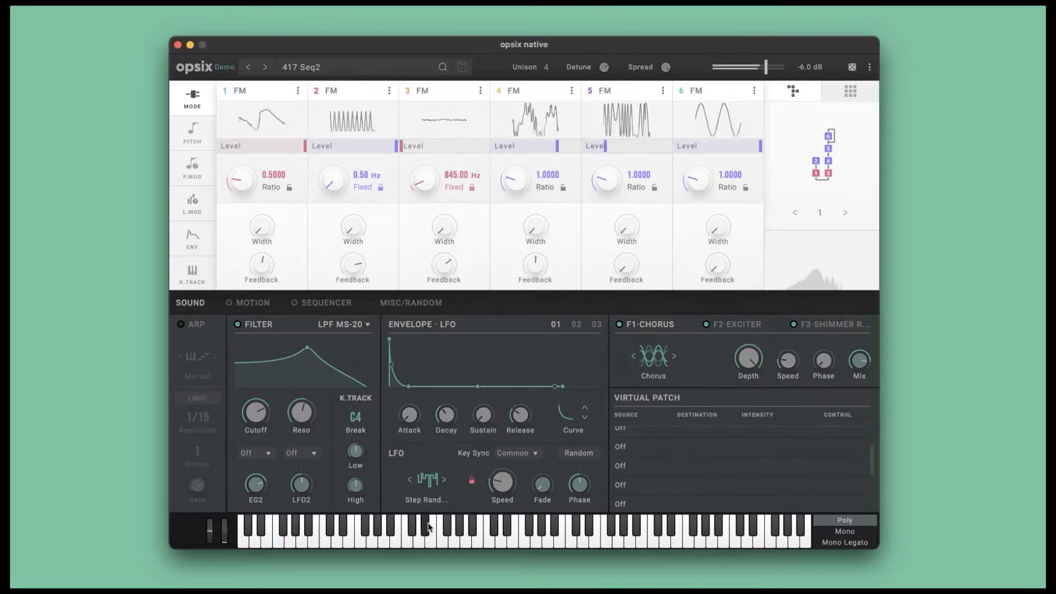
pyautogui.click(344, 531)
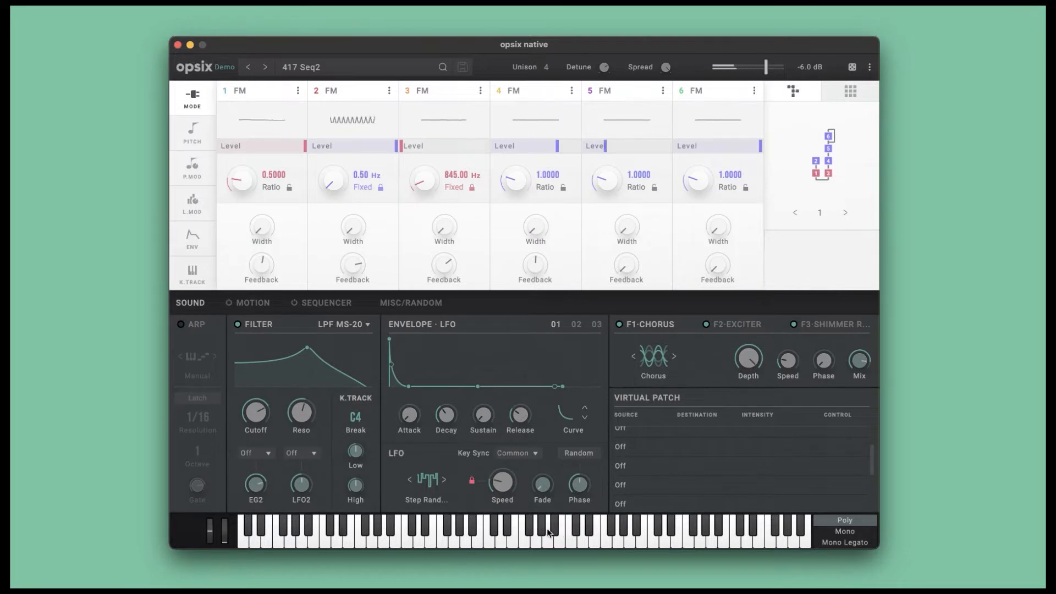
pyautogui.click(548, 531)
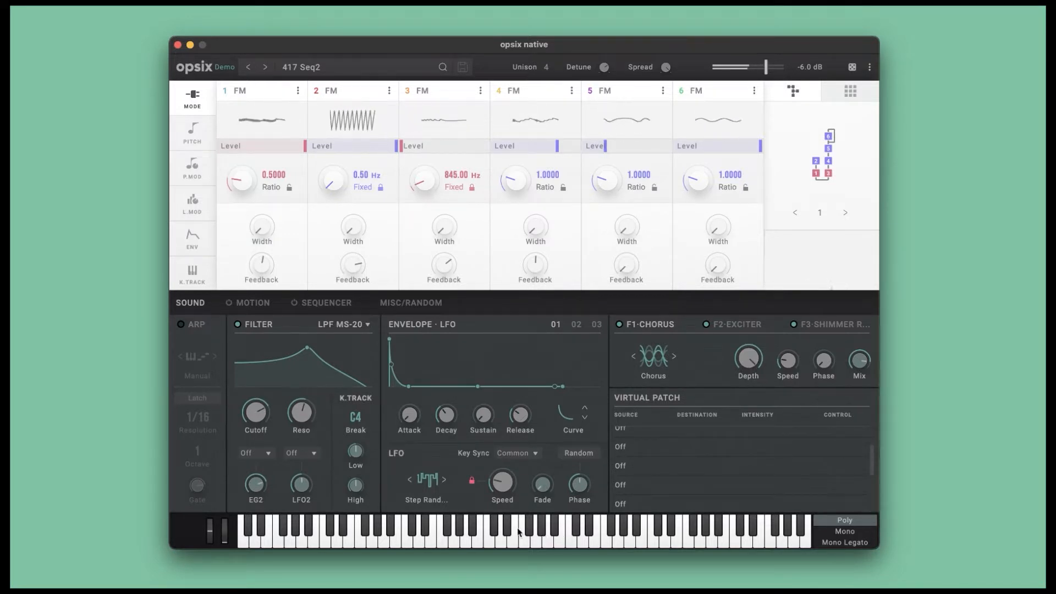
pyautogui.click(507, 530)
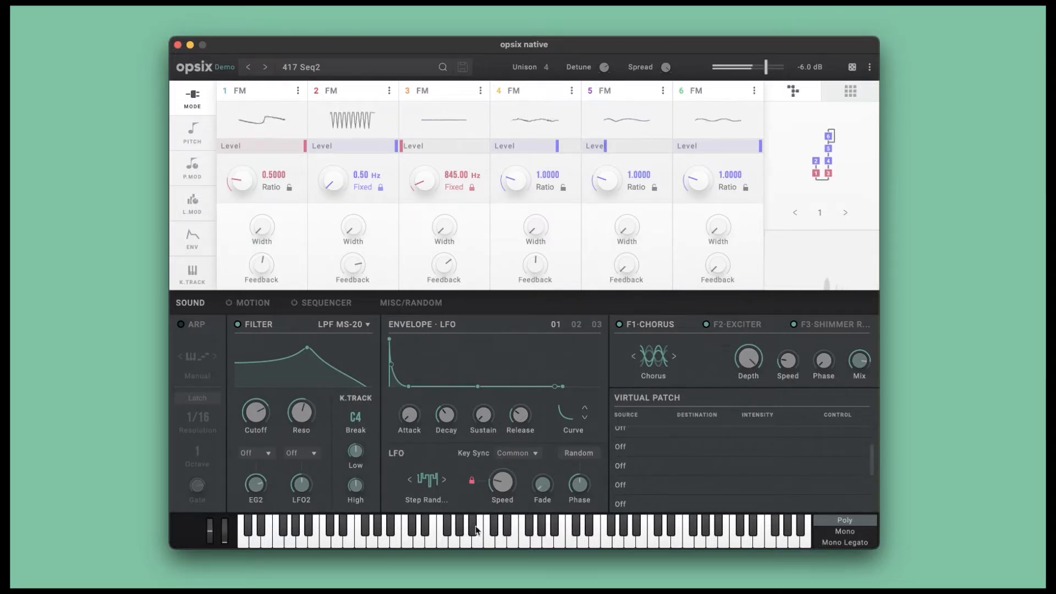
pyautogui.click(462, 528)
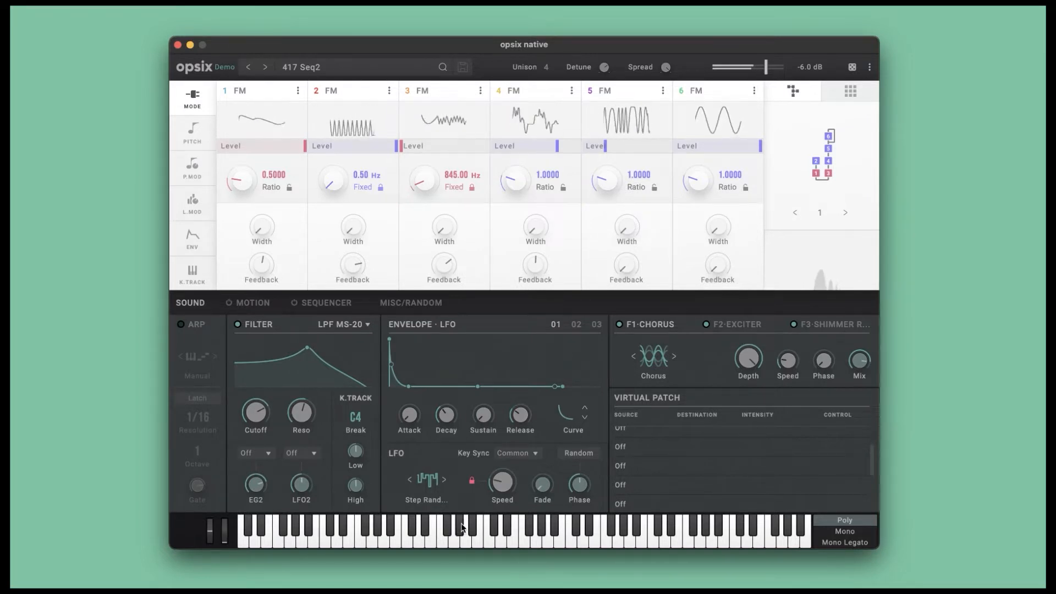
# Set operator 1's level to 0%, raise operator 3's level to just under half and play a note.
pyautogui.moveTo(303, 149); pyautogui.dragTo(202, 164)
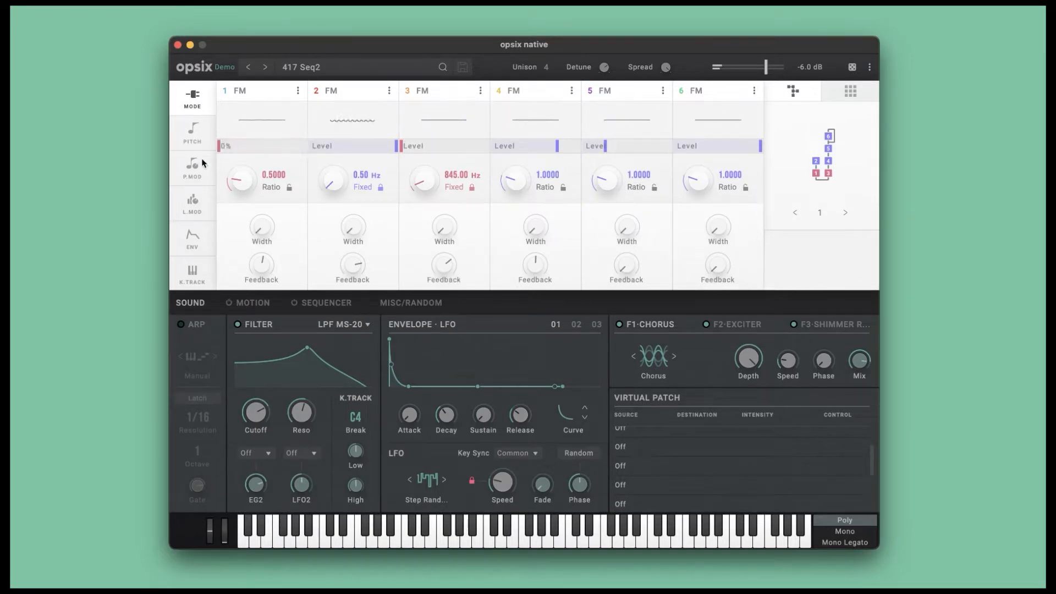
pyautogui.moveTo(408, 147)
pyautogui.mouseDown()
pyautogui.moveTo(455, 146)
pyautogui.moveTo(438, 148)
pyautogui.mouseUp()
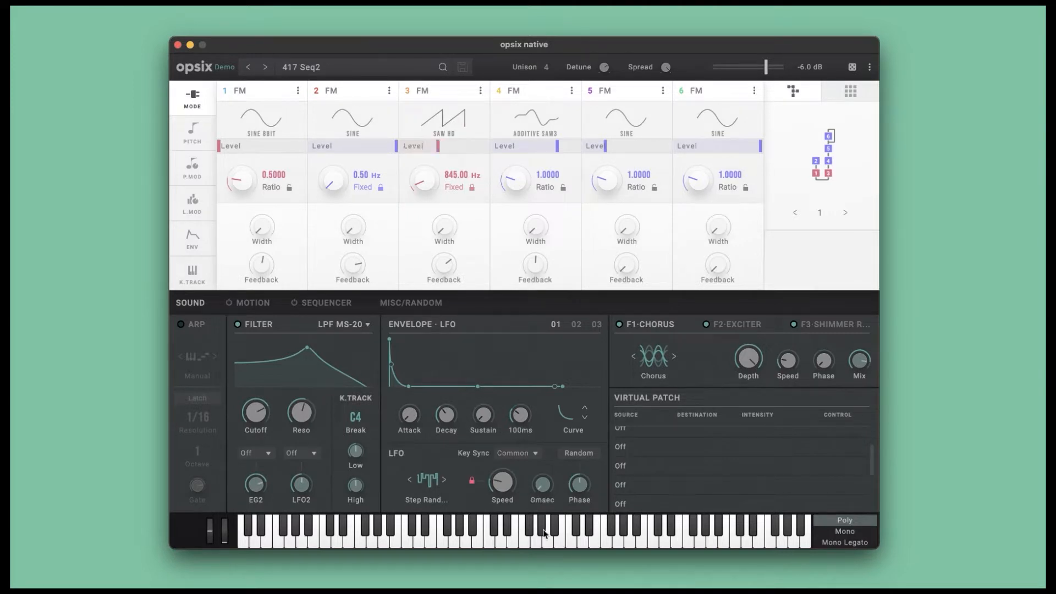
pyautogui.click(544, 532)
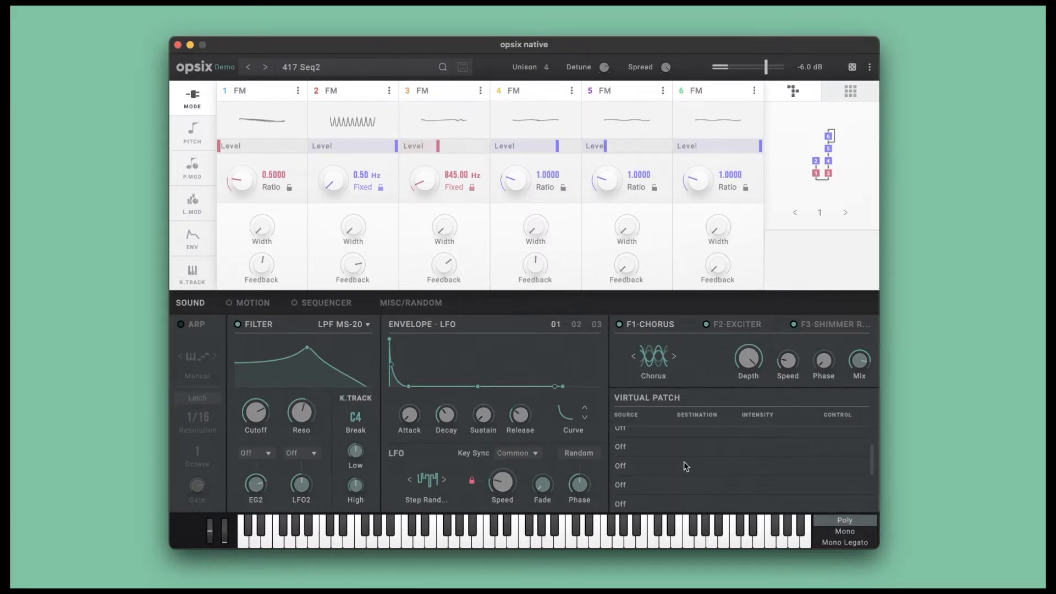
# Try LFO1 as the source of a switched-off Virtual Patch routing.
pyautogui.scroll(1, 682, 464)
pyautogui.click(628, 437)
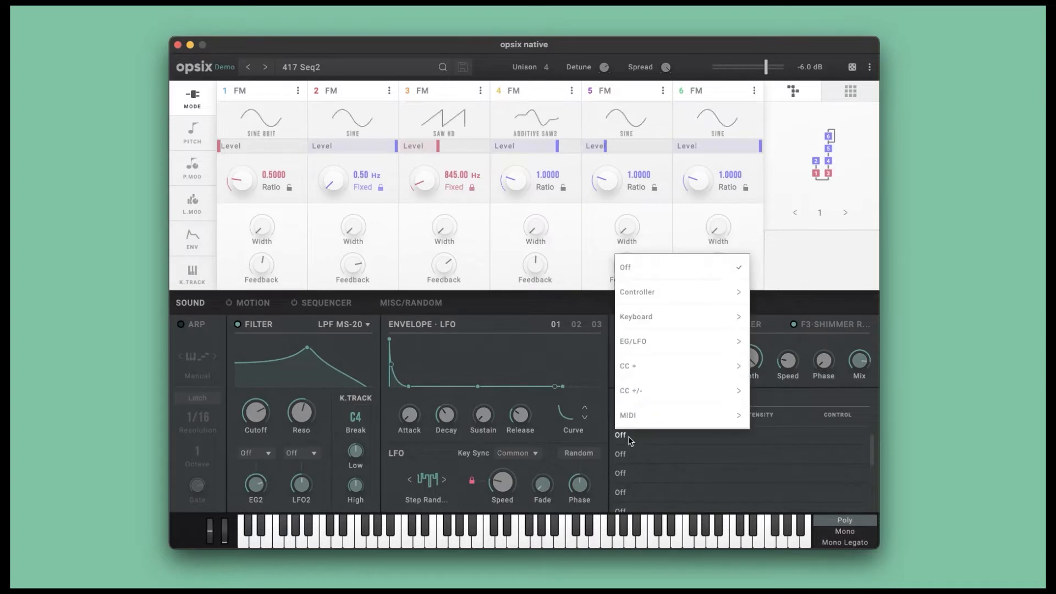
pyautogui.click(636, 265)
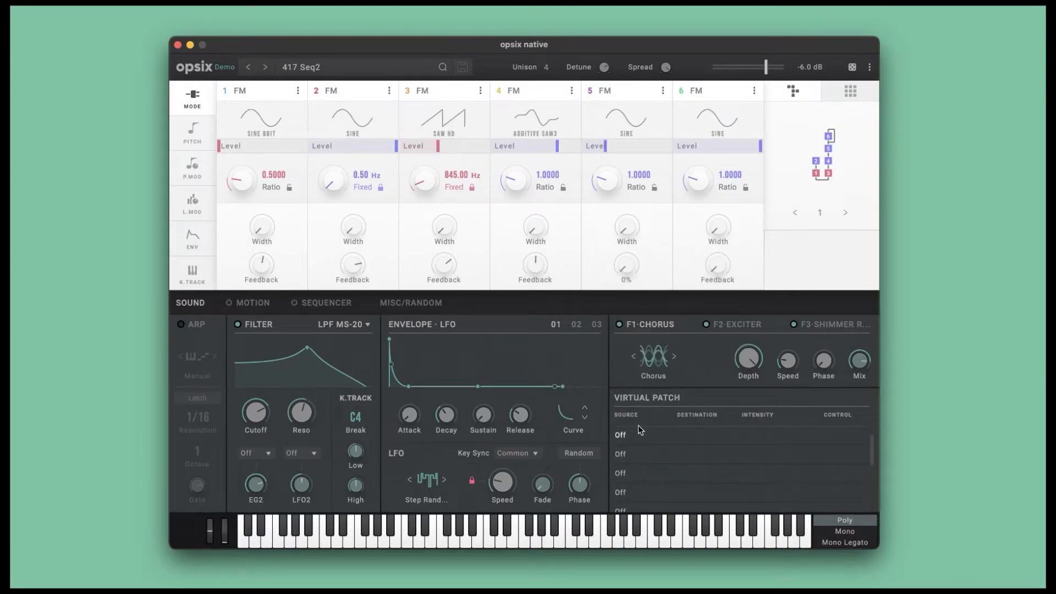
pyautogui.scroll(1, 640, 432)
pyautogui.click(630, 441)
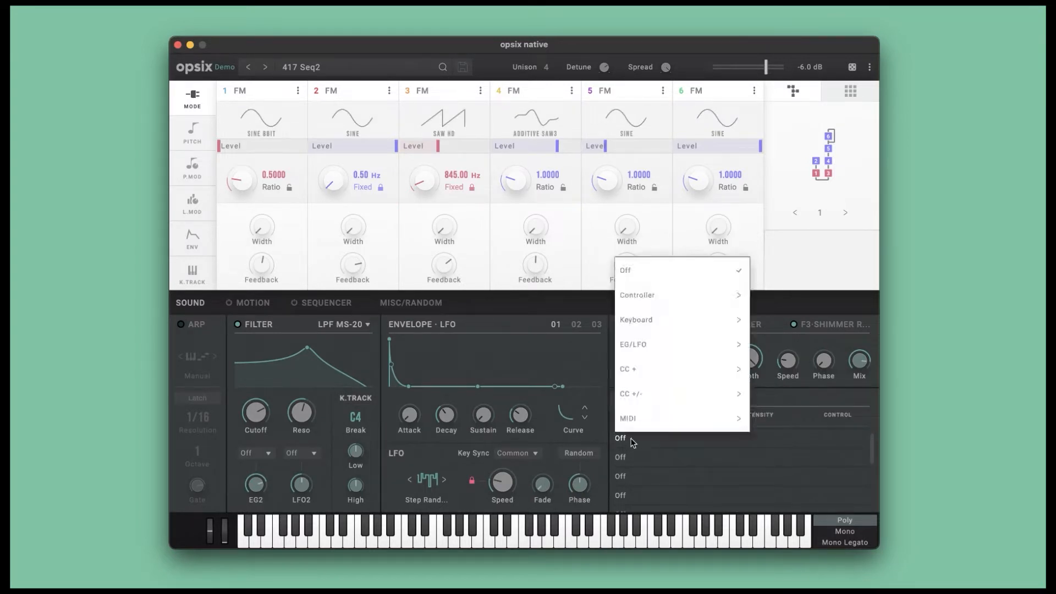
pyautogui.moveTo(665, 347)
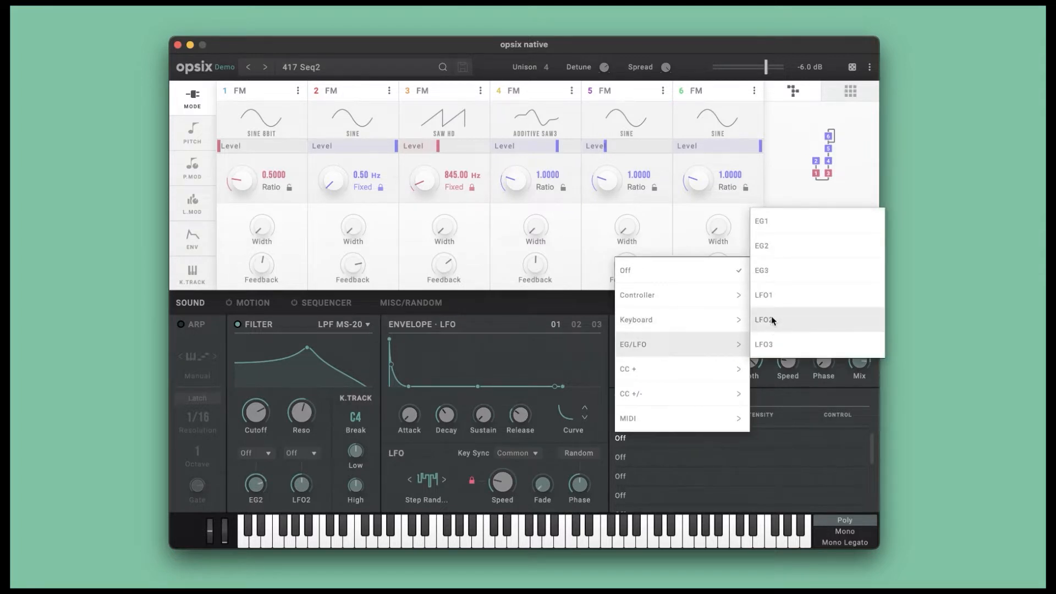
pyautogui.click(777, 301)
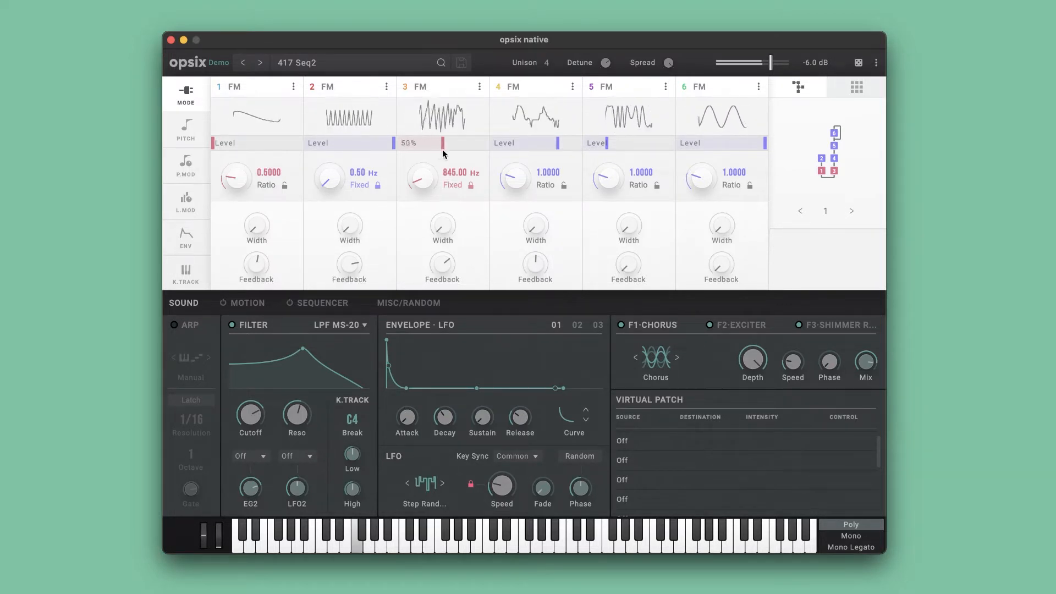
# Set operator 3's level to about 50% and restore LFO1 as the source of the Virtual Patch routing to OP3's attack time.
pyautogui.moveTo(442, 150); pyautogui.dragTo(443, 149)
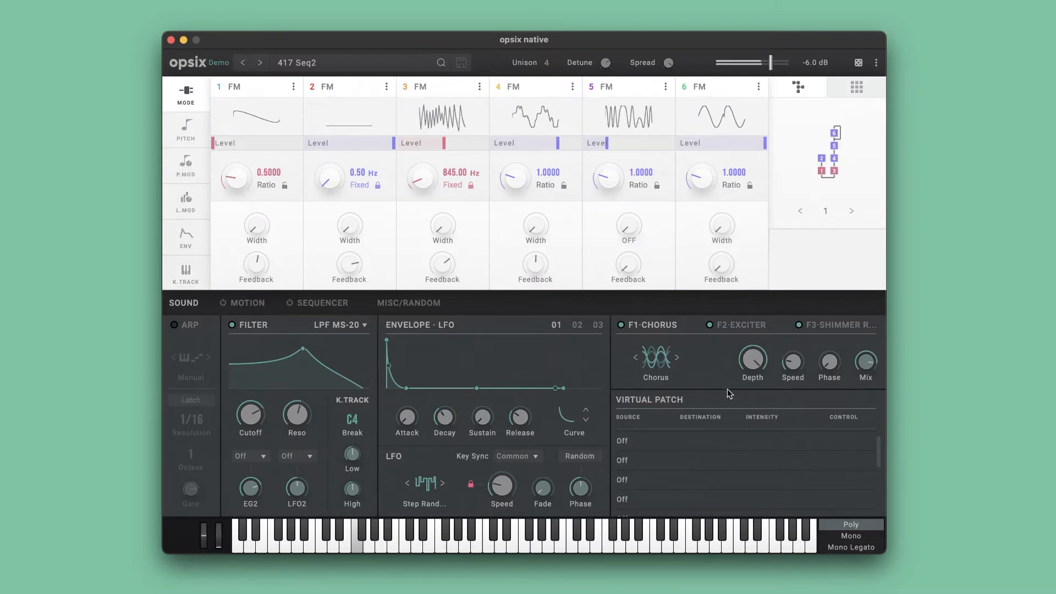
pyautogui.click(622, 442)
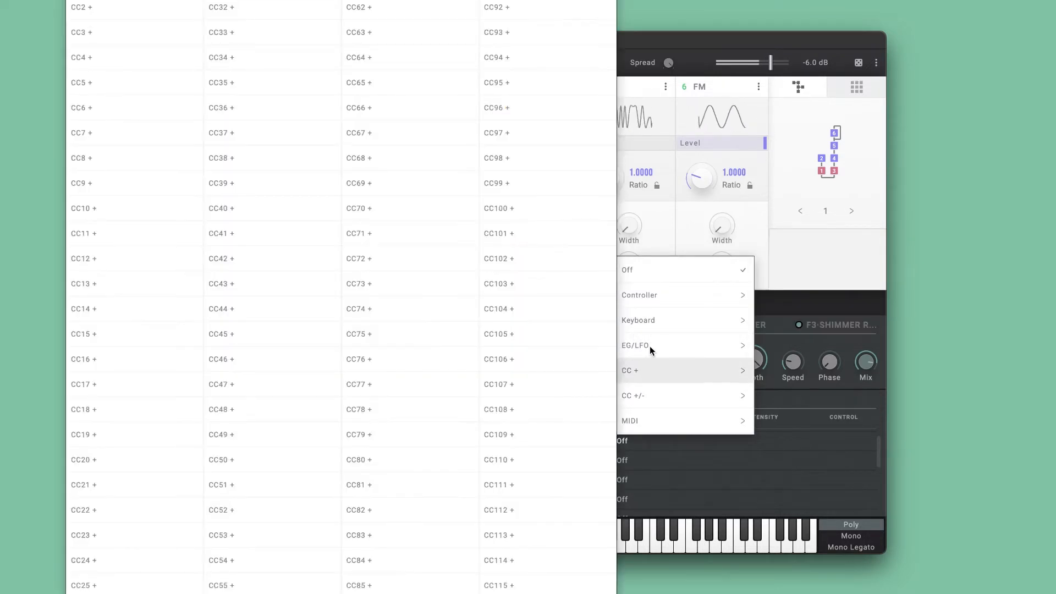
pyautogui.moveTo(698, 346)
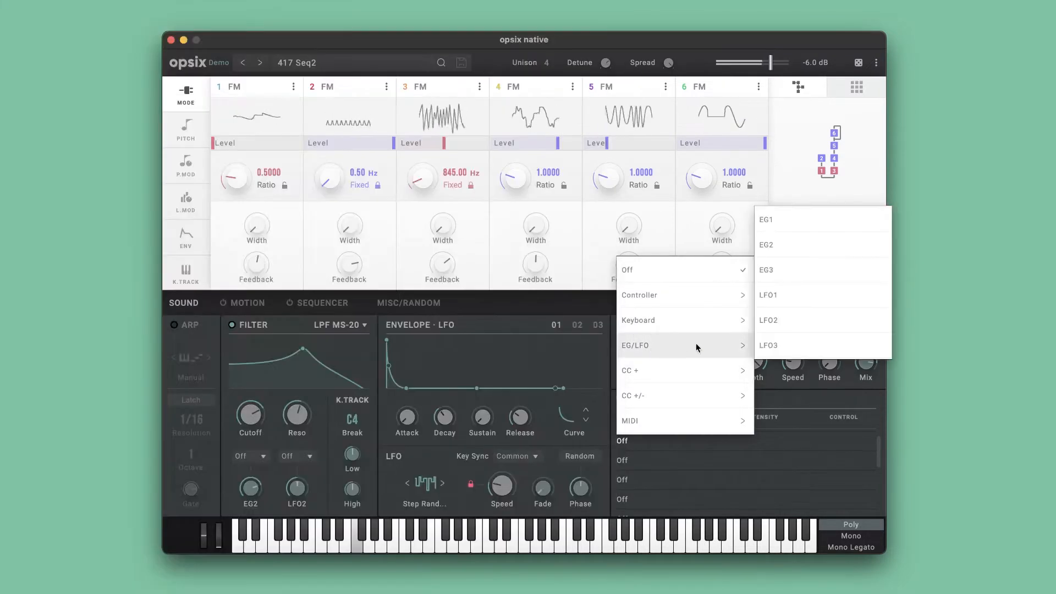
pyautogui.click(790, 302)
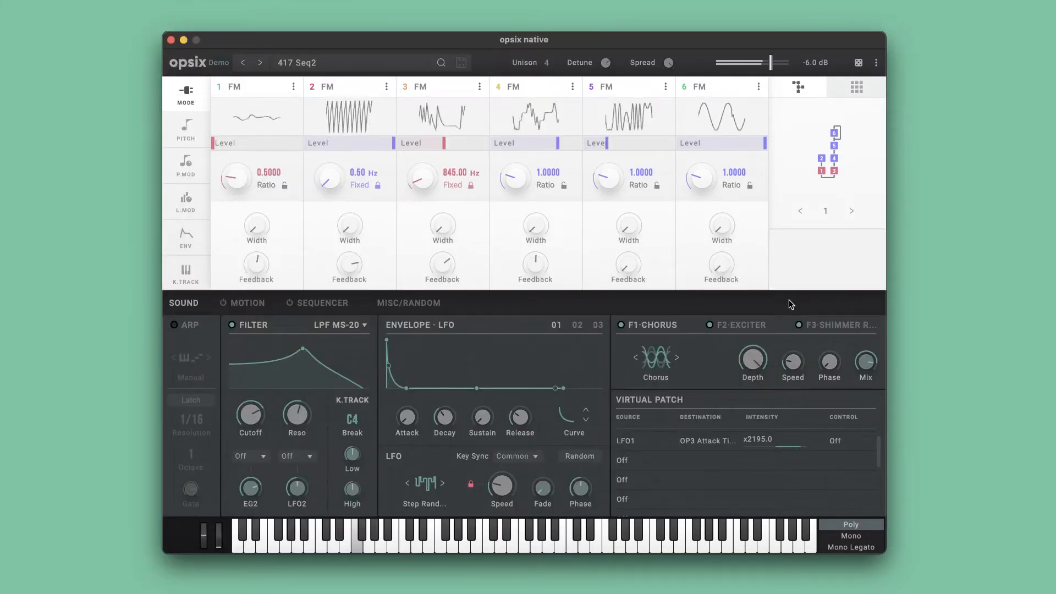
# Restore LFO1 as the source of the Virtual Patch routing to OP5 Level.
pyautogui.click(623, 460)
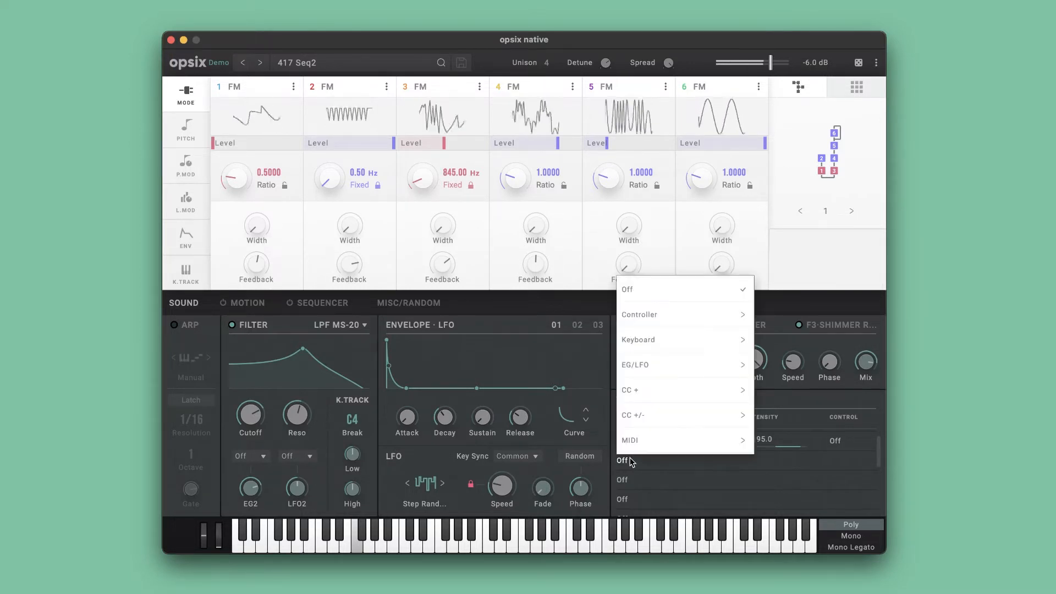
pyautogui.moveTo(681, 358)
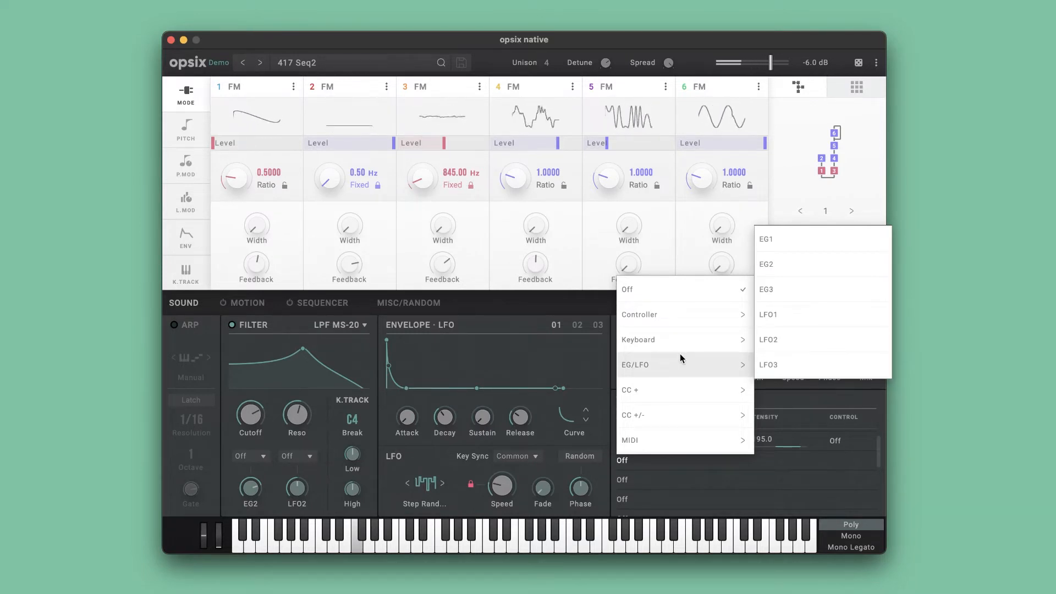
pyautogui.click(792, 325)
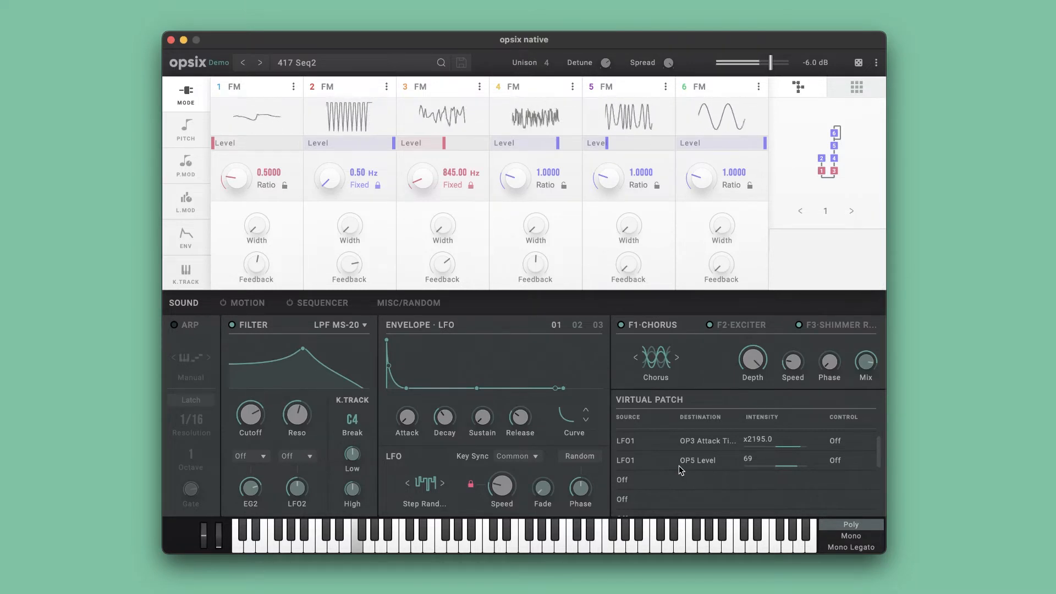
# Assign LFO1 as the source of the OP3 Pitch routing, just above the OP3 attack time slot.
pyautogui.scroll(1, 646, 464)
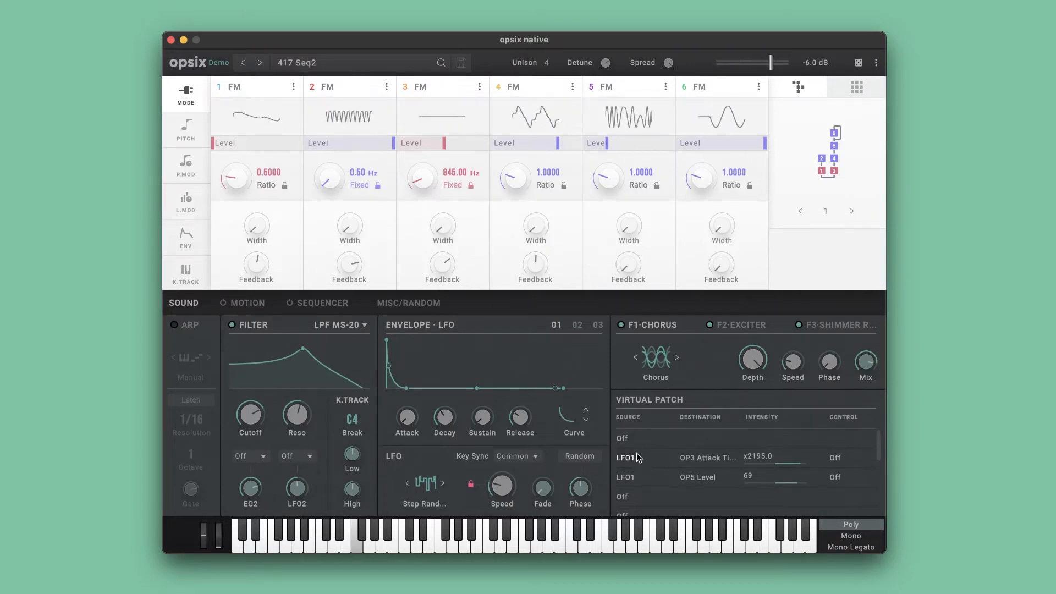
pyautogui.click(622, 440)
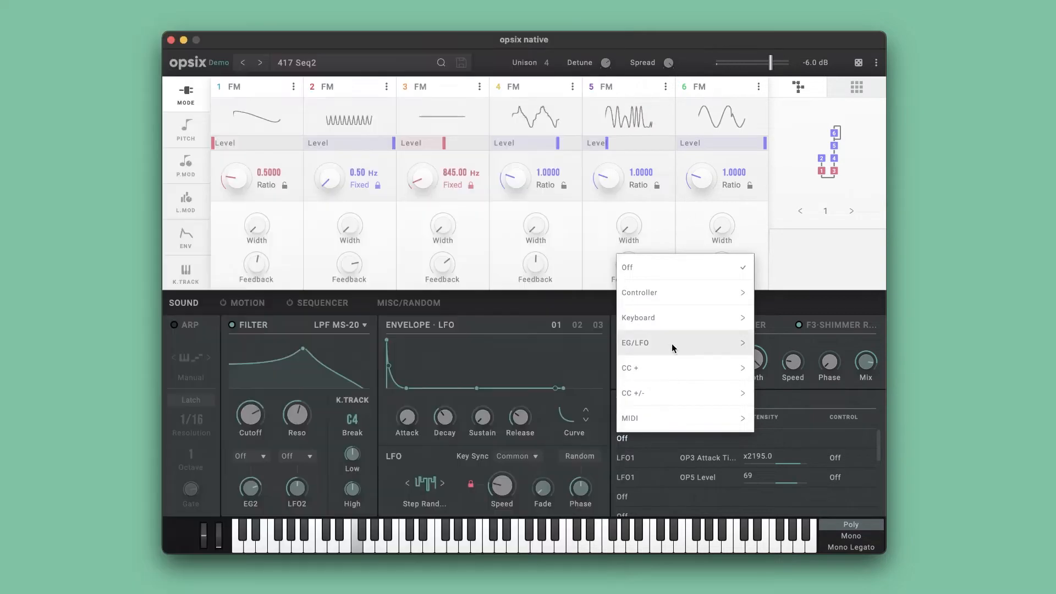
pyautogui.moveTo(726, 348)
pyautogui.click(799, 294)
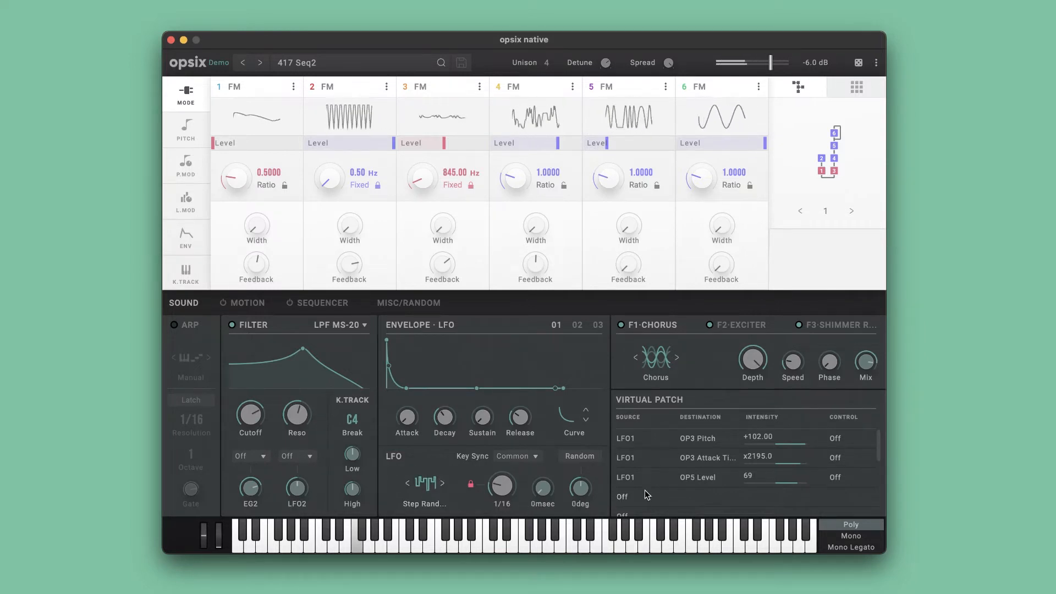
# Assign LFO2 as the source of the OP6 Level routing and show the settings of envelope and LFO 02.
pyautogui.click(623, 498)
pyautogui.moveTo(696, 392)
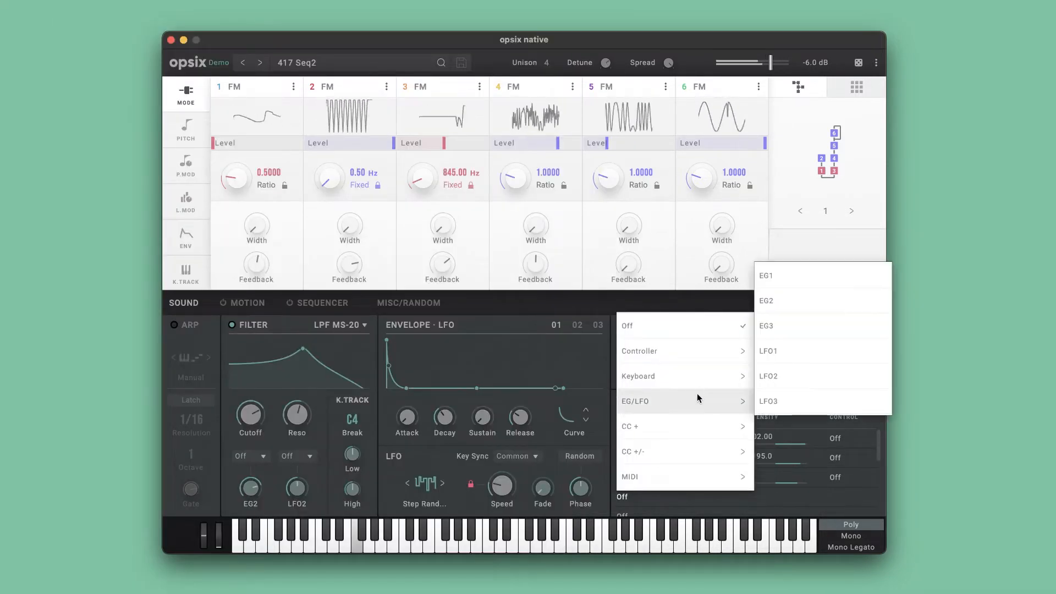
pyautogui.click(784, 385)
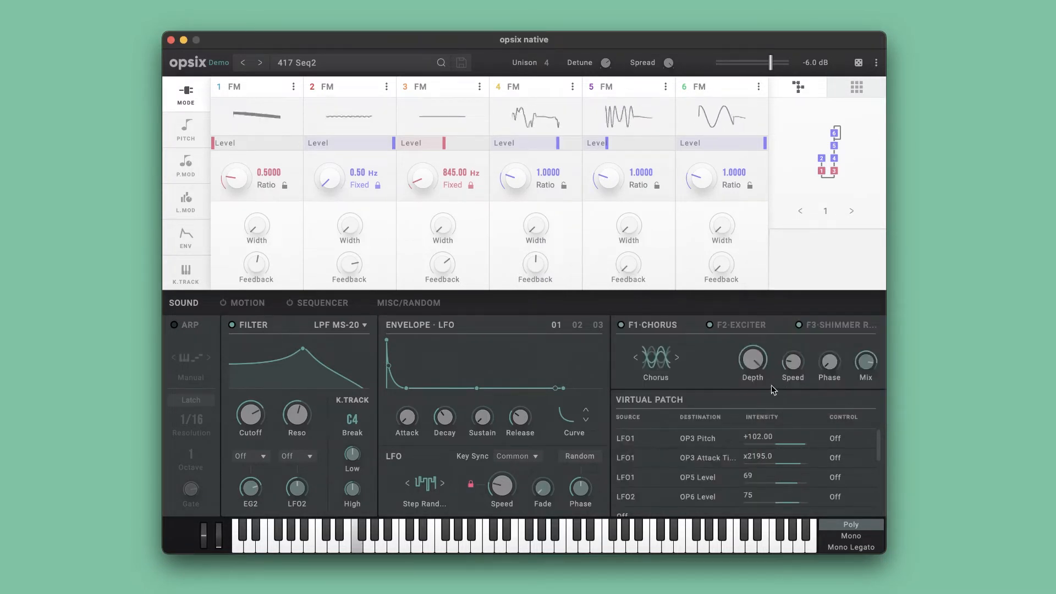
pyautogui.click(579, 328)
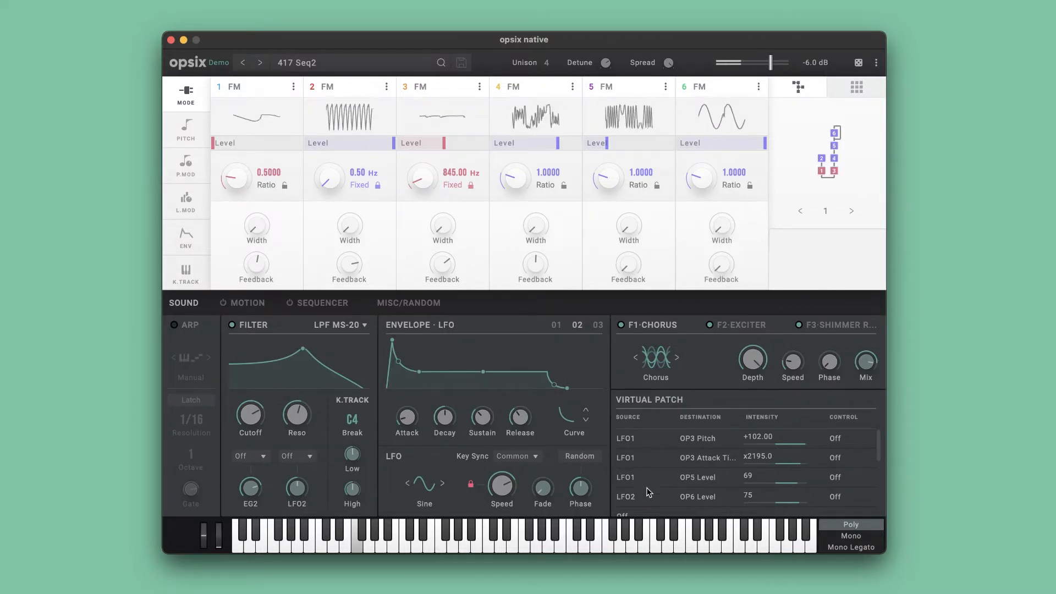
# Assign LFO3 as the source of the Algorithm routing and show the settings of envelope and LFO 03.
pyautogui.scroll(-2, 655, 462)
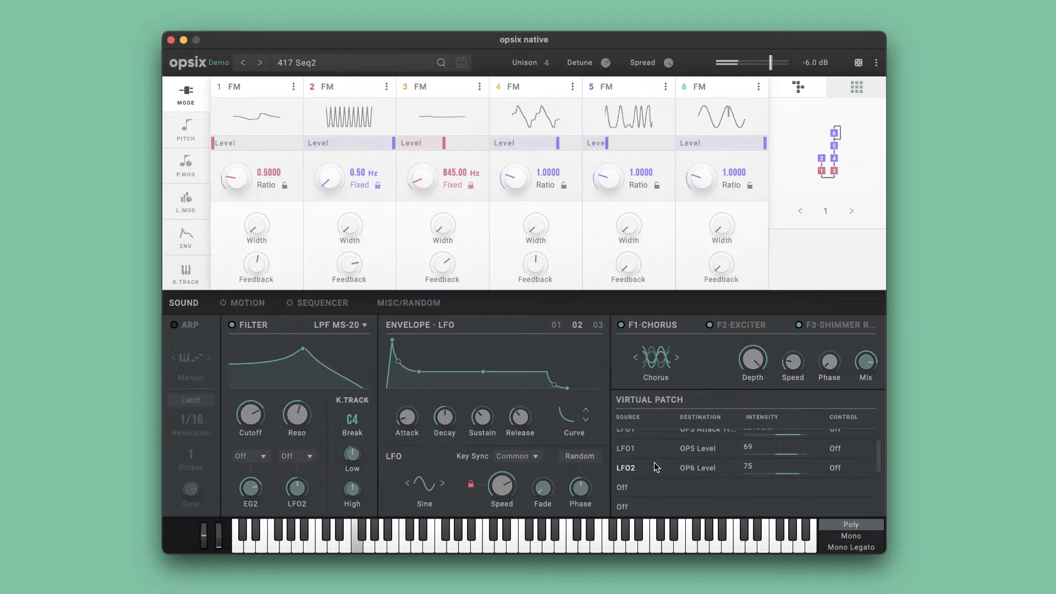
pyautogui.click(622, 488)
pyautogui.moveTo(671, 387)
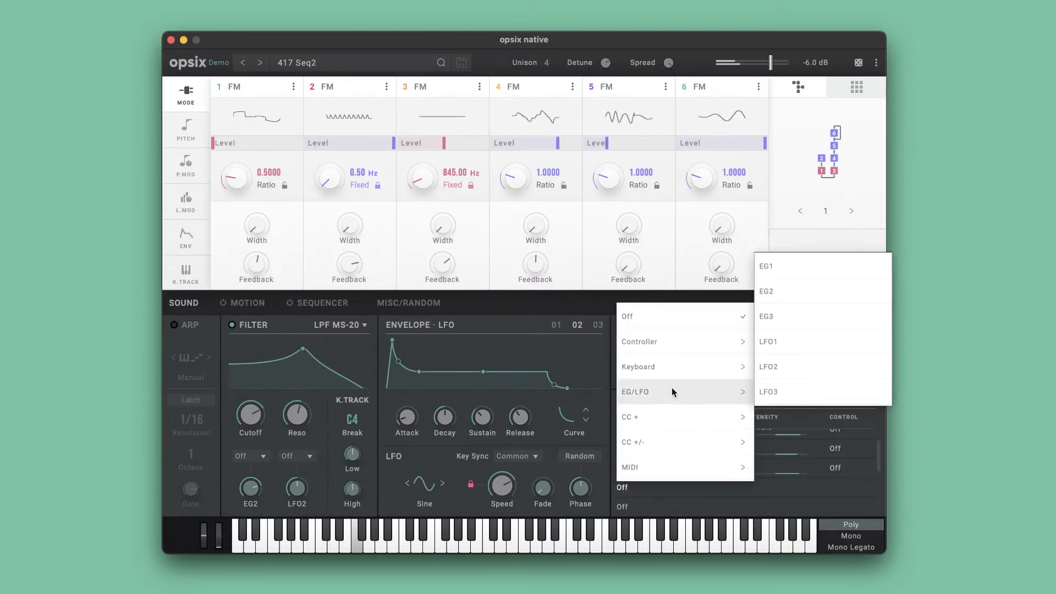
pyautogui.click(766, 392)
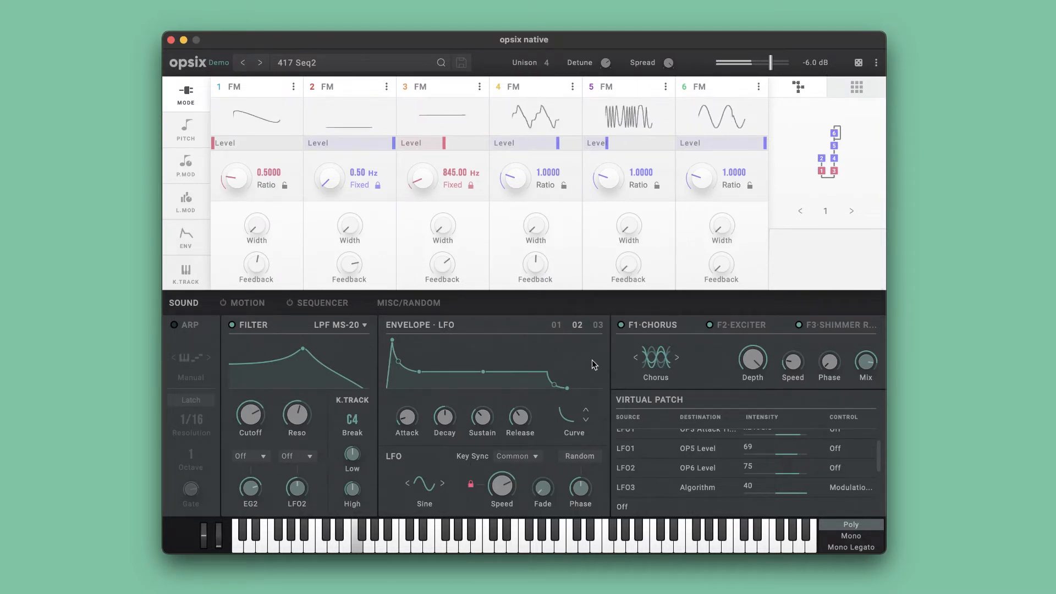
pyautogui.click(596, 325)
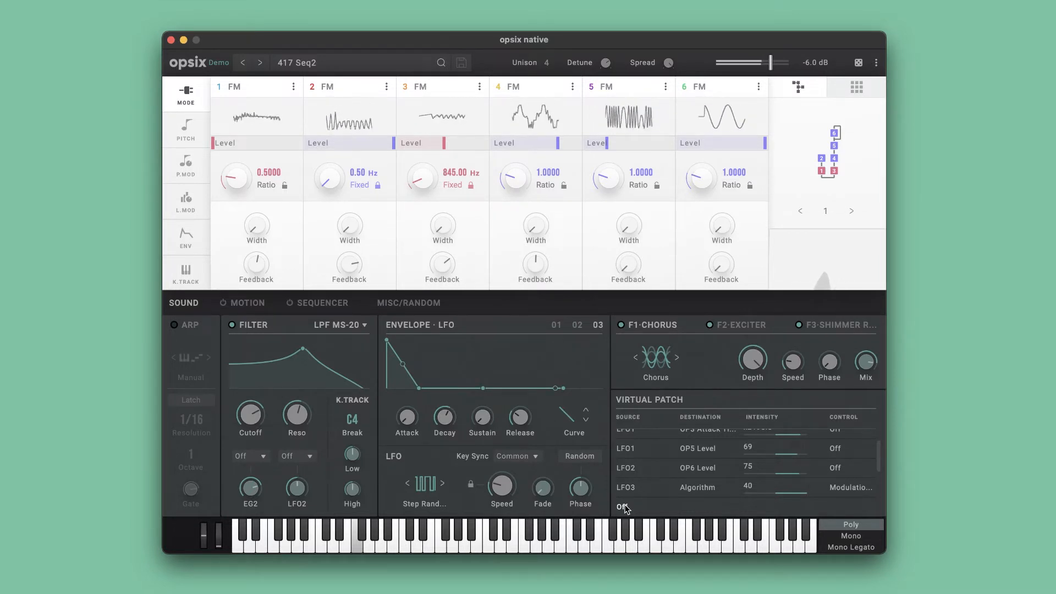
# Assign LFO3 as the source of the Filter Cutoff routing in the Virtual Patch list.
pyautogui.click(623, 506)
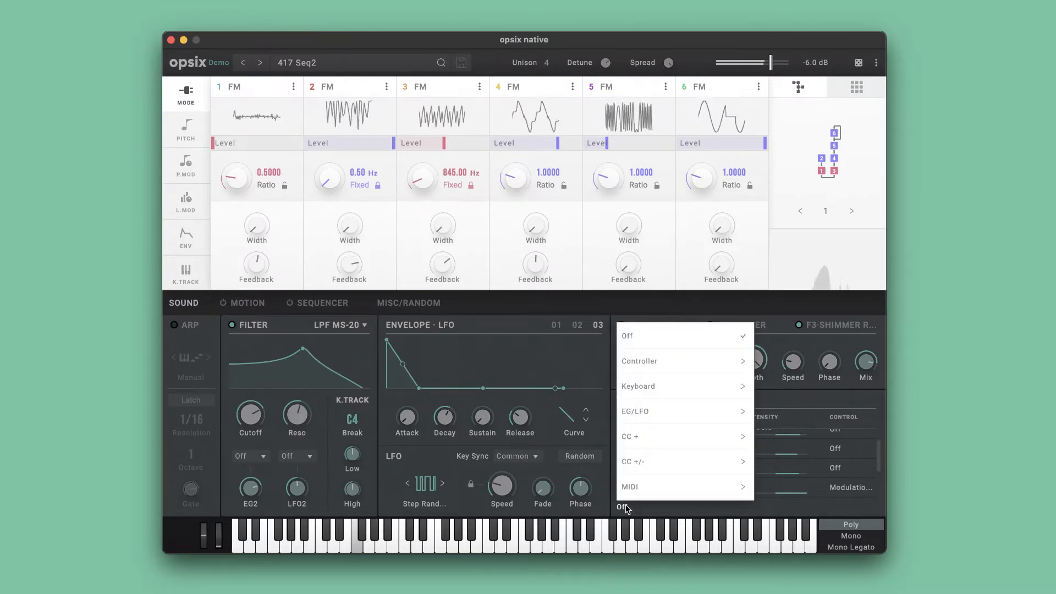
pyautogui.moveTo(688, 413)
pyautogui.click(769, 415)
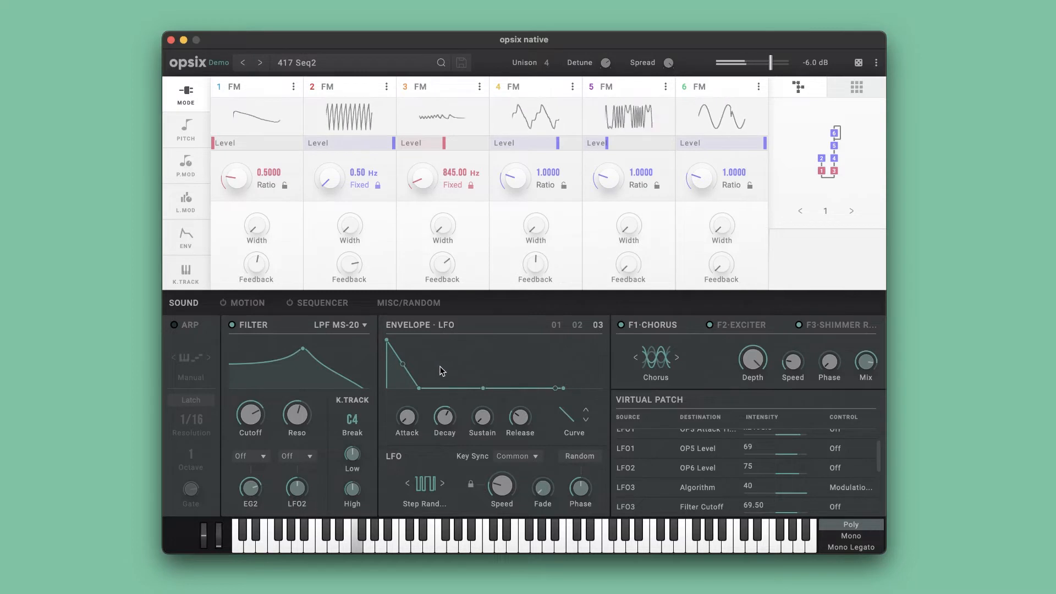
# Turn on the note sequencer and motion sequencing, and raise operator 1's level to maximum.
pyautogui.click(300, 304)
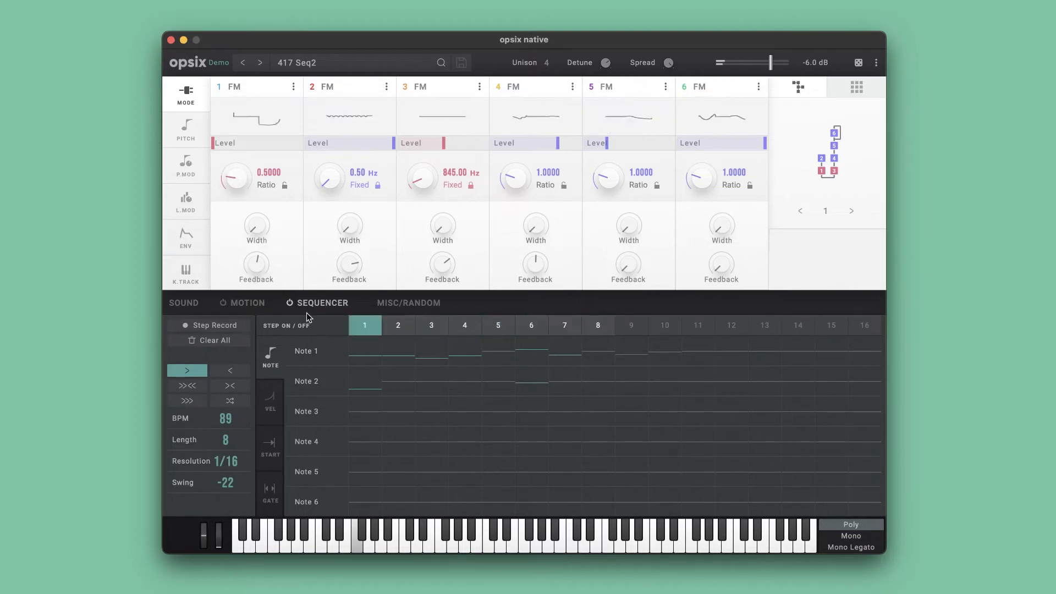
pyautogui.click(247, 303)
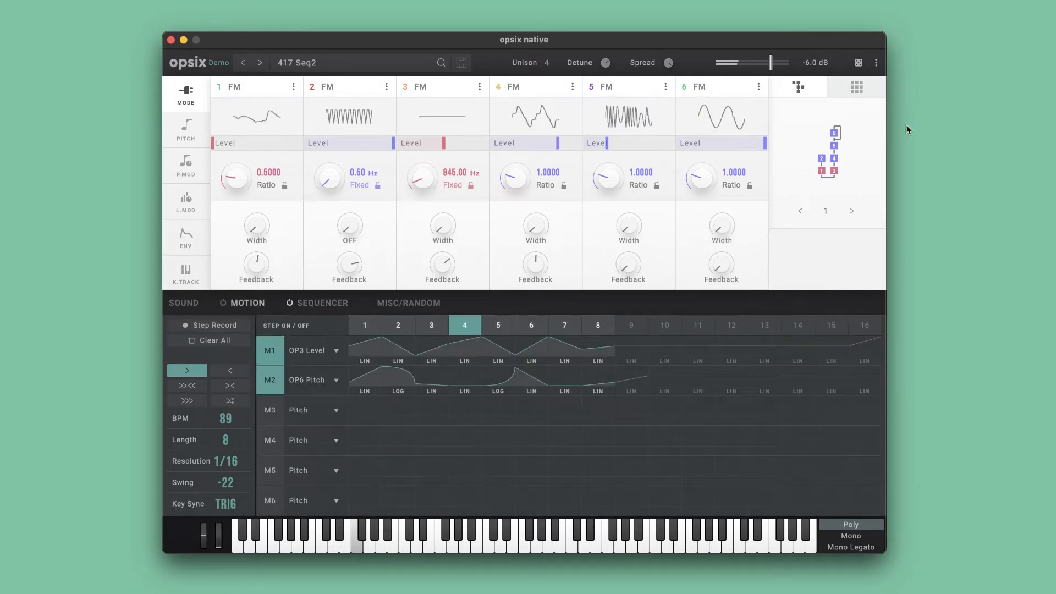
pyautogui.moveTo(377, 375)
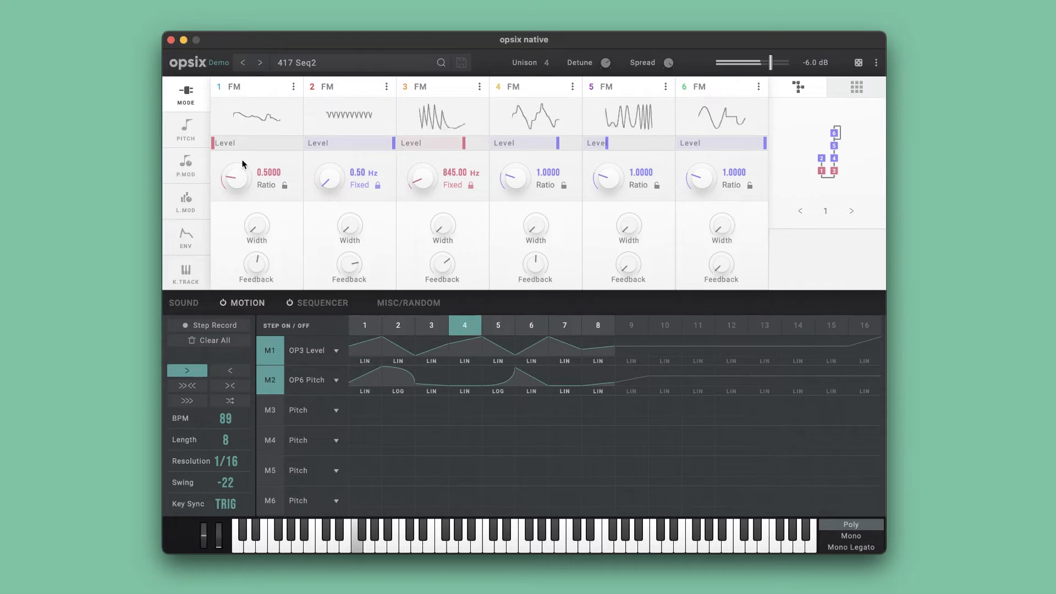
pyautogui.moveTo(219, 146)
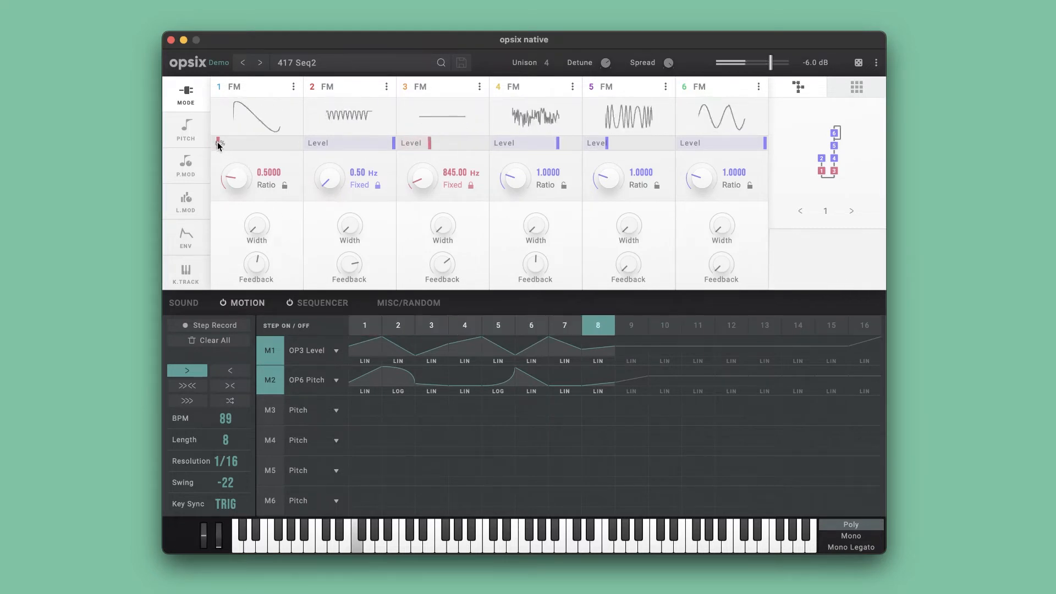
pyautogui.moveTo(217, 146); pyautogui.dragTo(303, 148)
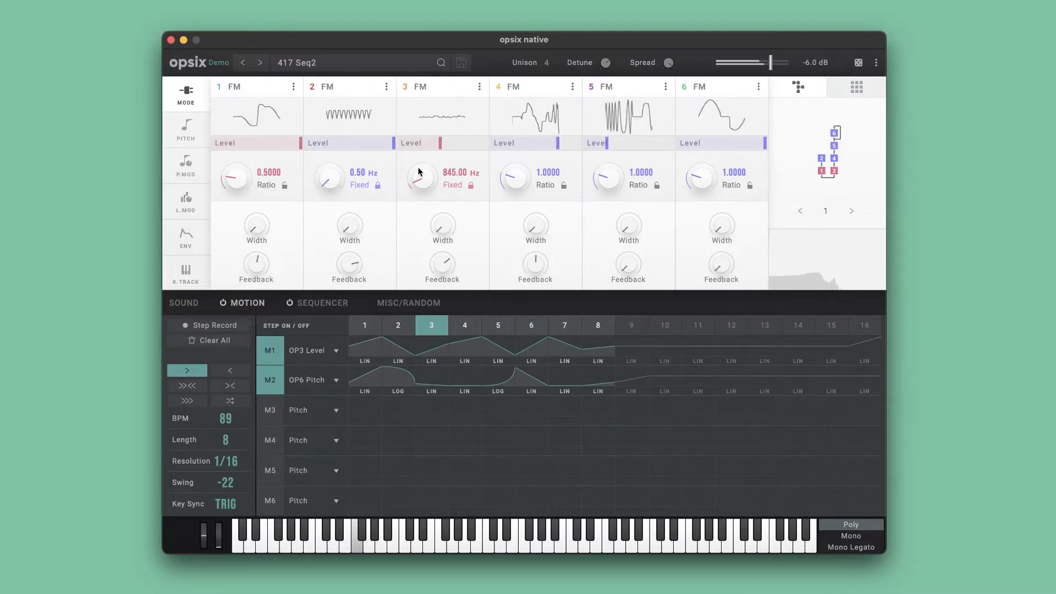
# Audition the sequence with motion lanes M1 (OP3 Level) and M2 (OP6 Pitch) switched off, re-enabling M1 first and M2 second.
pyautogui.click(276, 351)
pyautogui.click(275, 390)
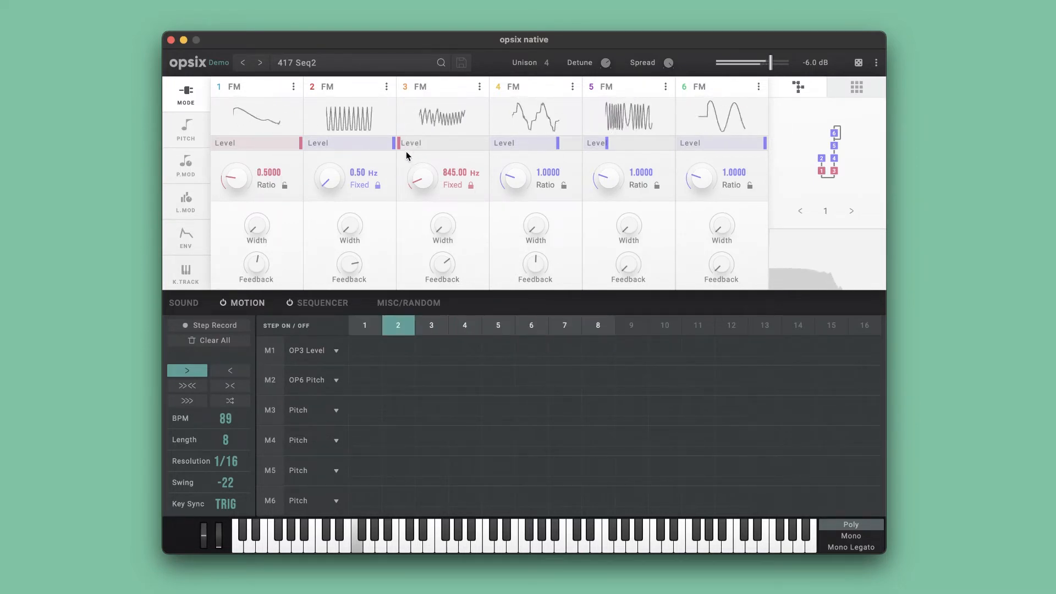
pyautogui.click(270, 351)
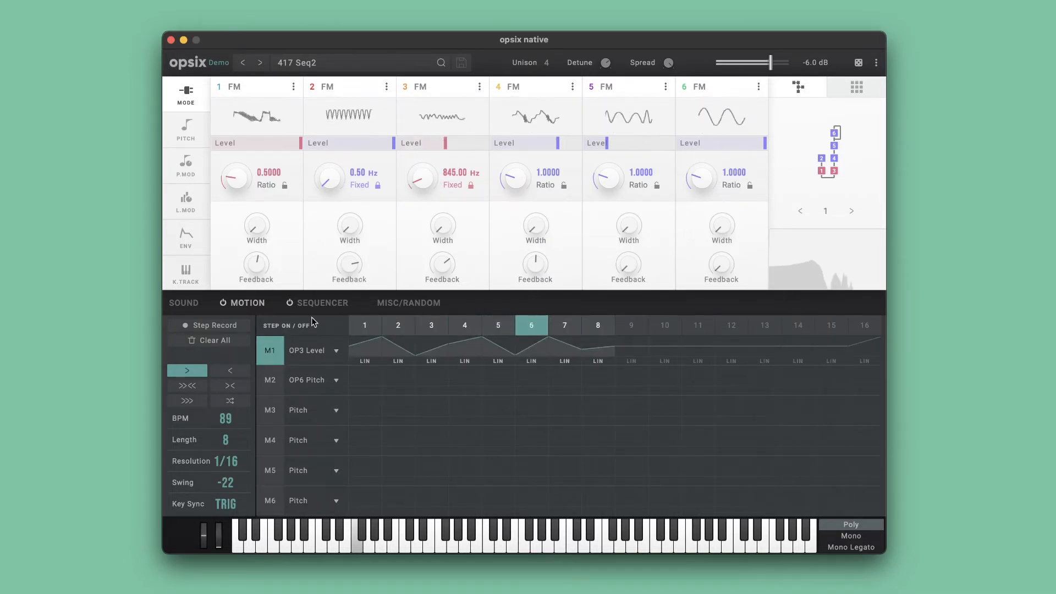
pyautogui.click(270, 384)
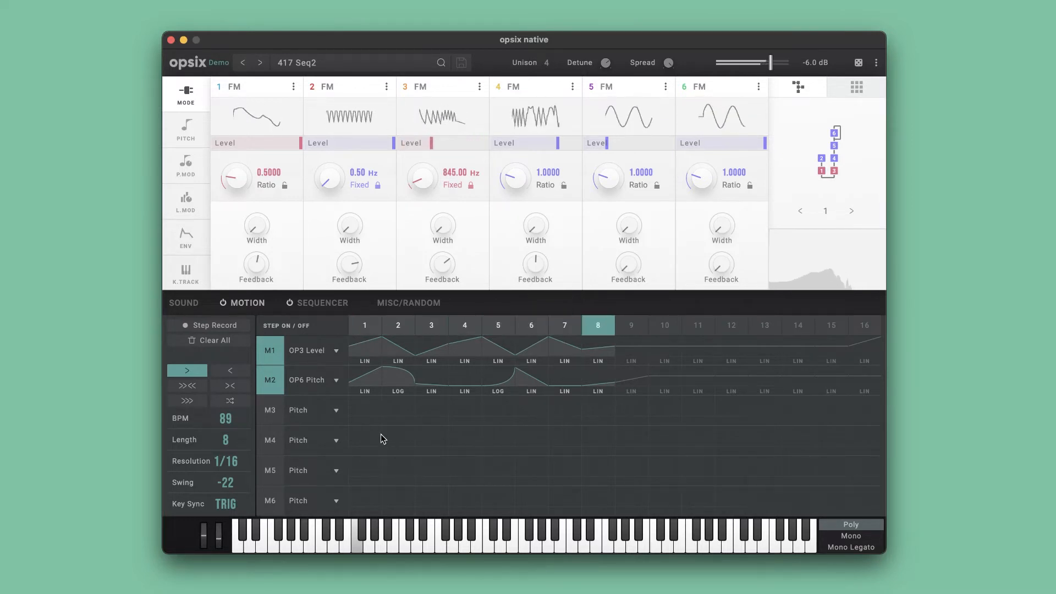
# Examine the OP3 Level and OP6 Pitch motion curves and show the miscellaneous and randomize settings.
pyautogui.moveTo(482, 365)
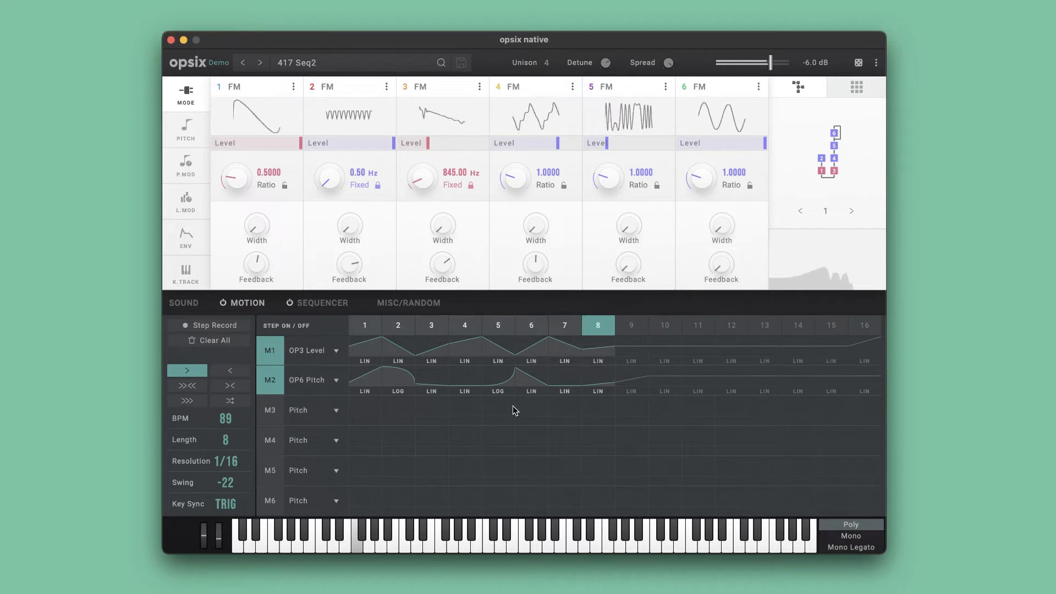
pyautogui.moveTo(401, 391)
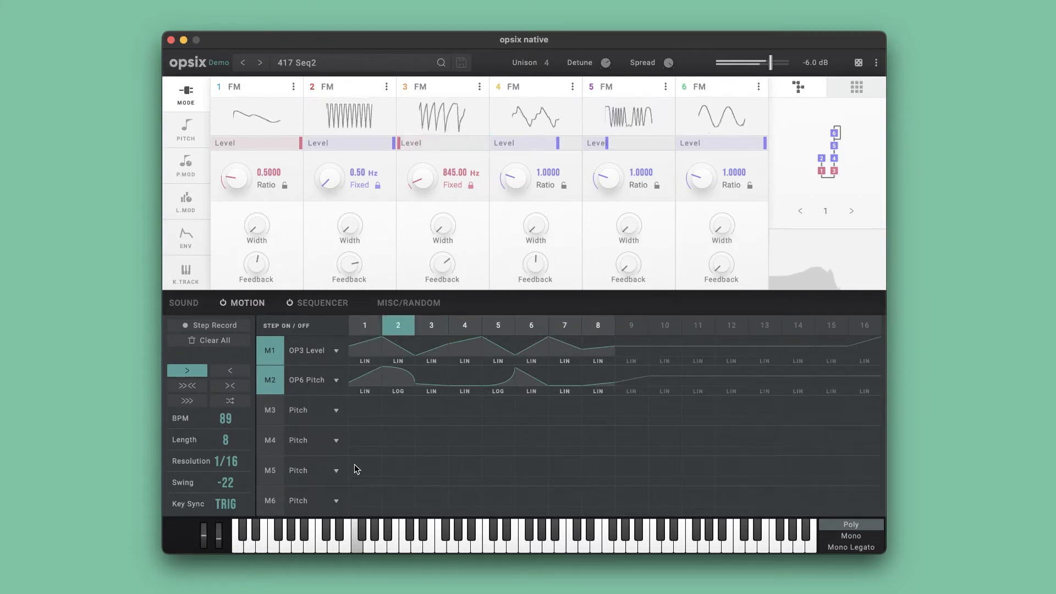
pyautogui.click(400, 303)
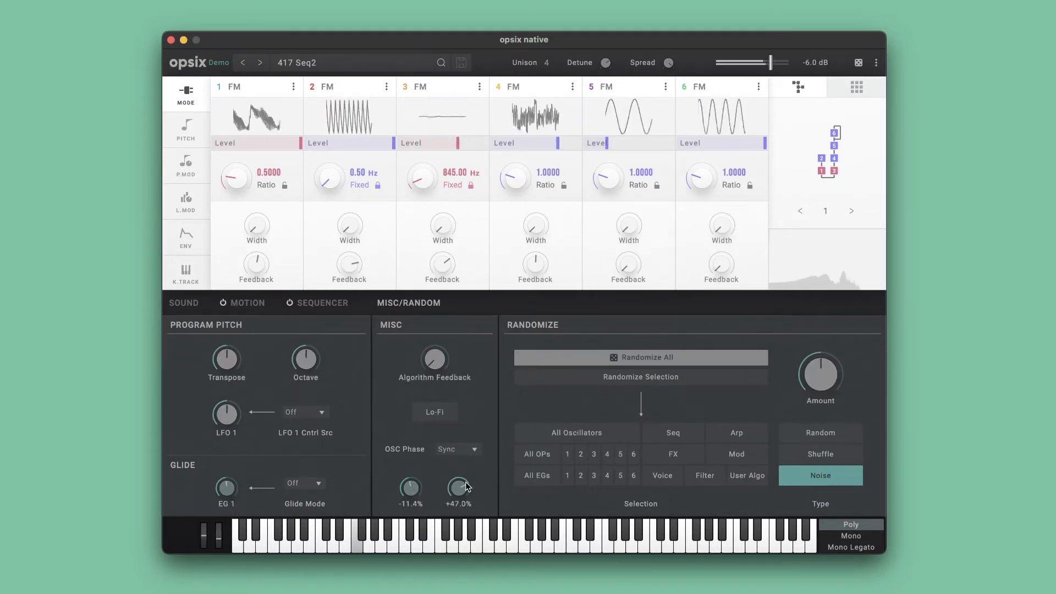
# Lower the Global Decay to +17.0% and adjust the Global Attack with the operator envelopes in view.
pyautogui.moveTo(460, 491); pyautogui.dragTo(456, 509)
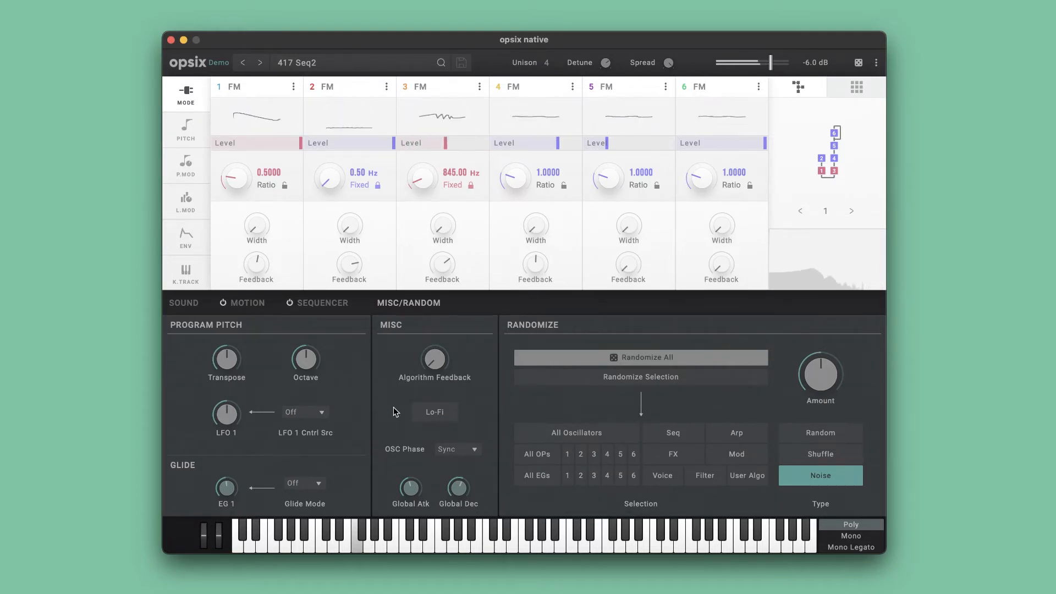
pyautogui.click(183, 241)
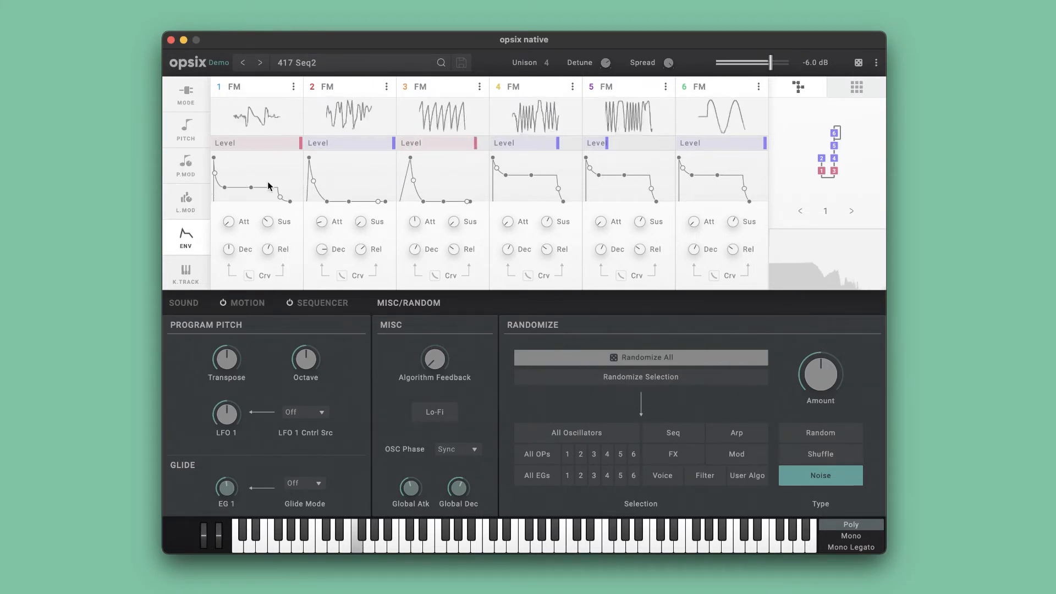
pyautogui.moveTo(410, 491)
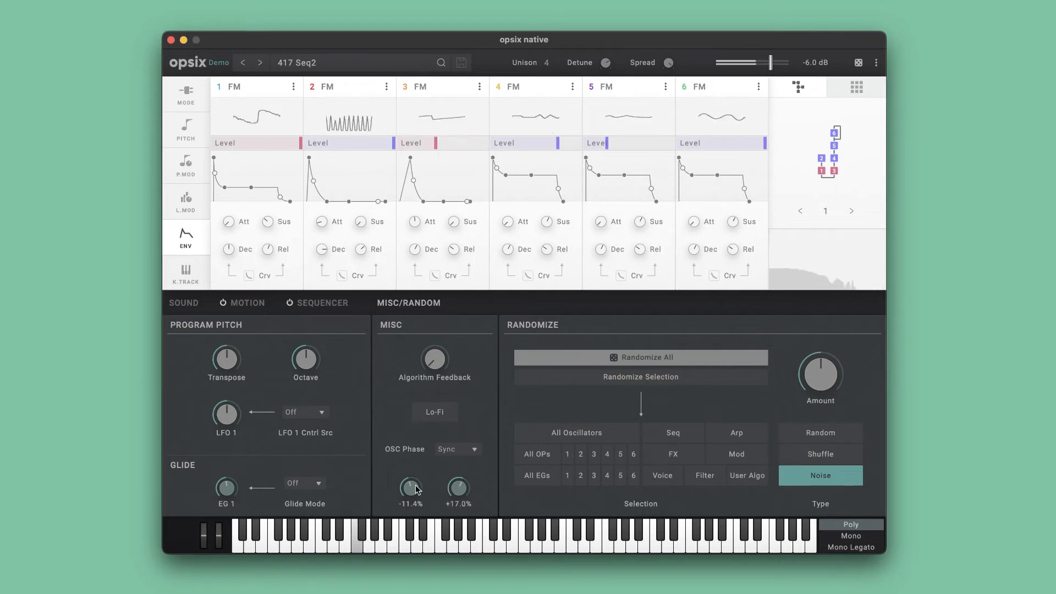
pyautogui.moveTo(409, 489)
pyautogui.mouseDown()
pyautogui.moveTo(406, 458)
pyautogui.moveTo(413, 499)
pyautogui.mouseUp()
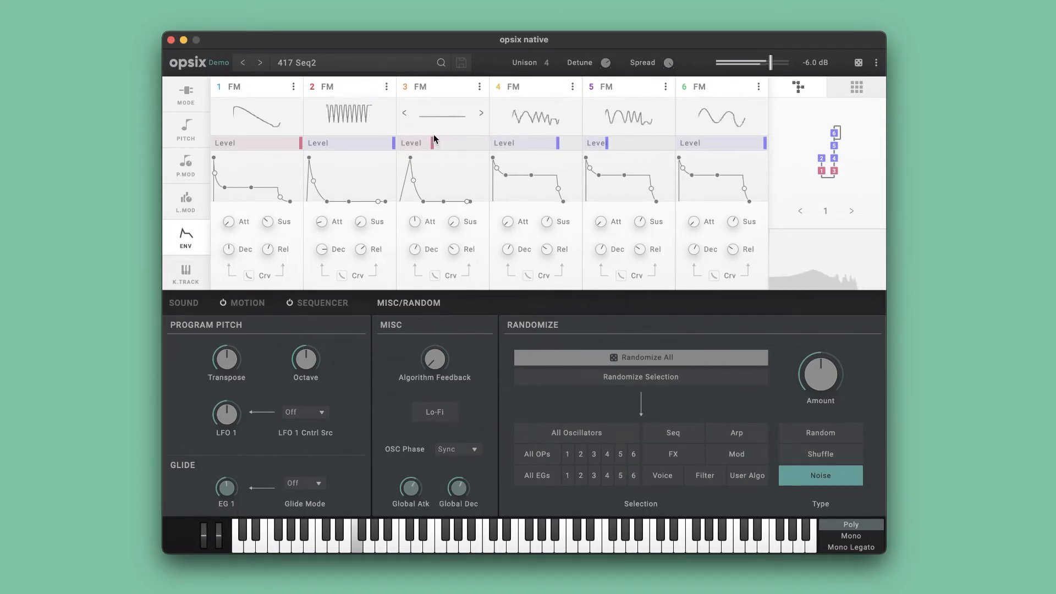
pyautogui.moveTo(433, 155)
pyautogui.mouseDown()
pyautogui.moveTo(432, 171)
pyautogui.moveTo(435, 140)
pyautogui.moveTo(411, 148)
pyautogui.mouseUp()
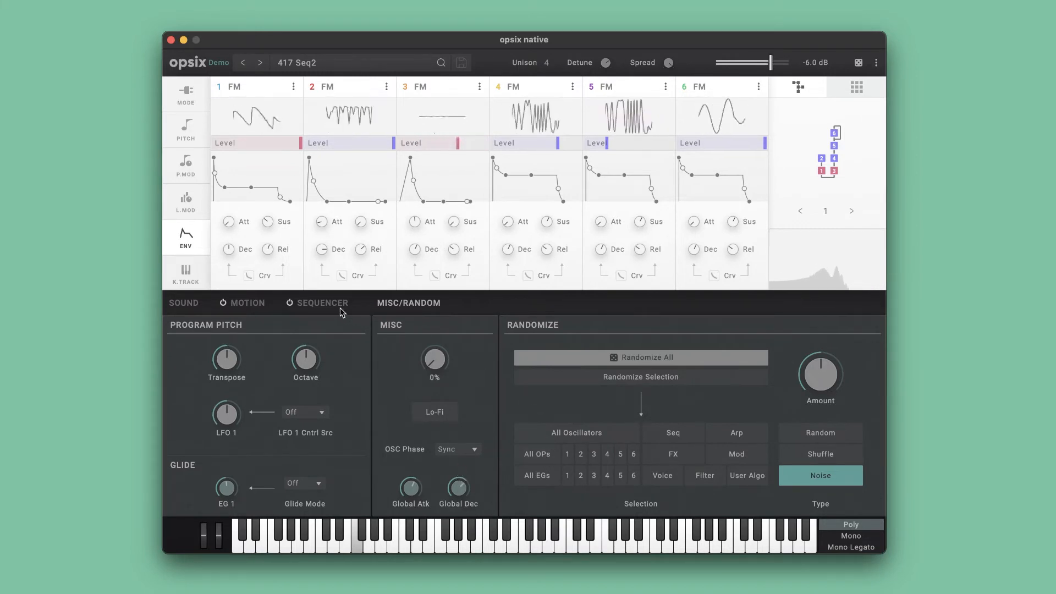
# Examine the Virtual Patch routings, the first envelope and LFO, and the operators' pitch, pitch modulation and level modulation settings.
pyautogui.click(184, 302)
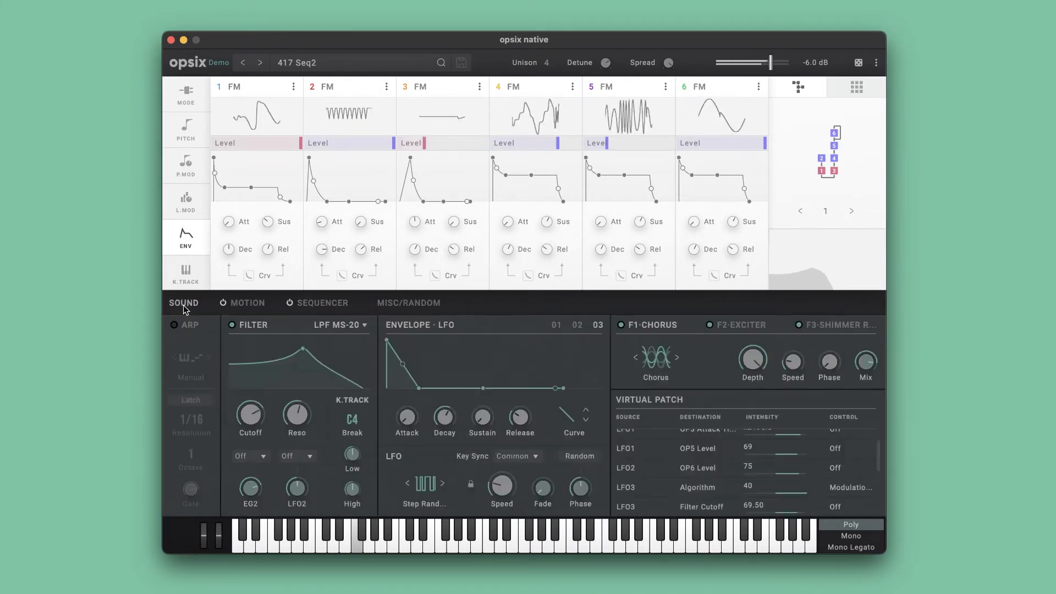
pyautogui.scroll(2, 686, 472)
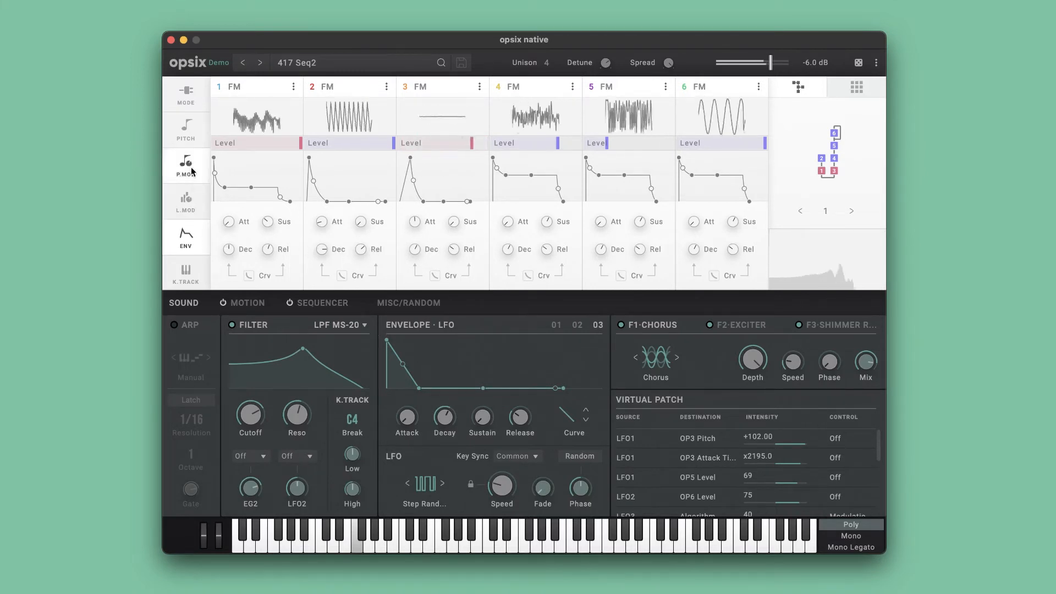
pyautogui.click(187, 137)
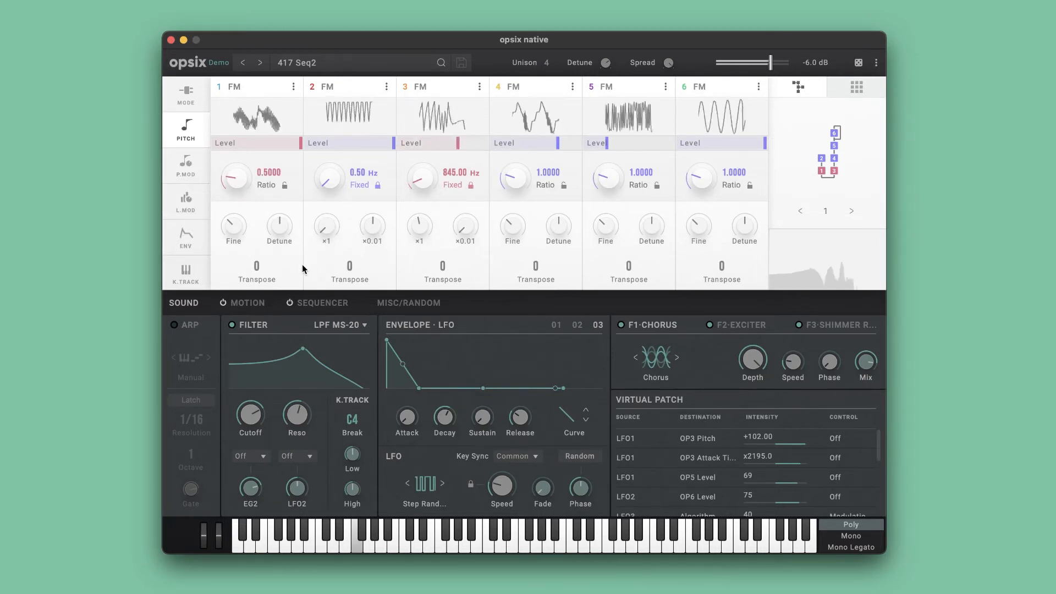
pyautogui.click(192, 172)
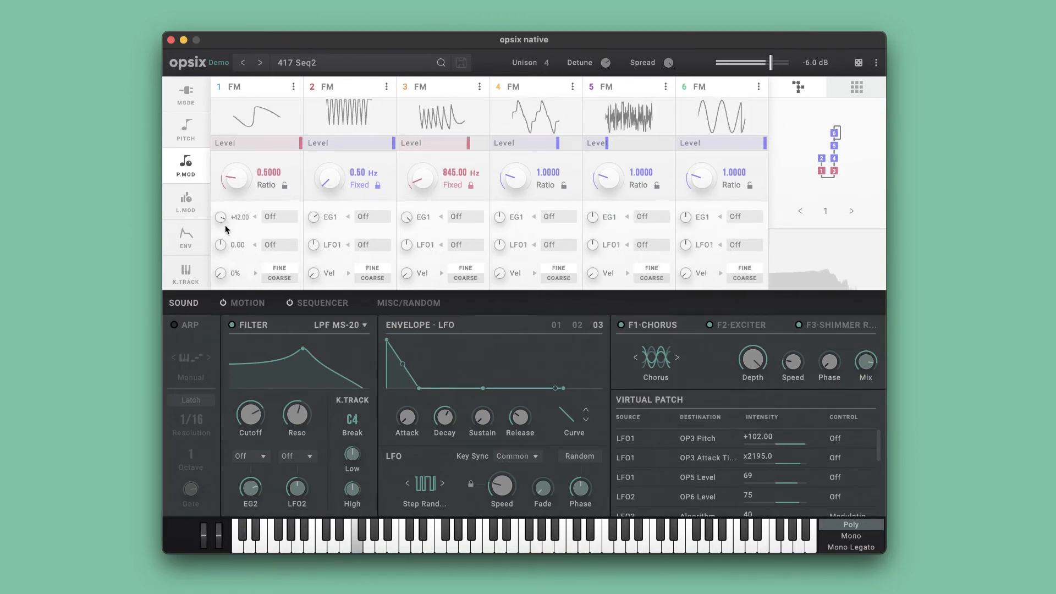
pyautogui.click(555, 327)
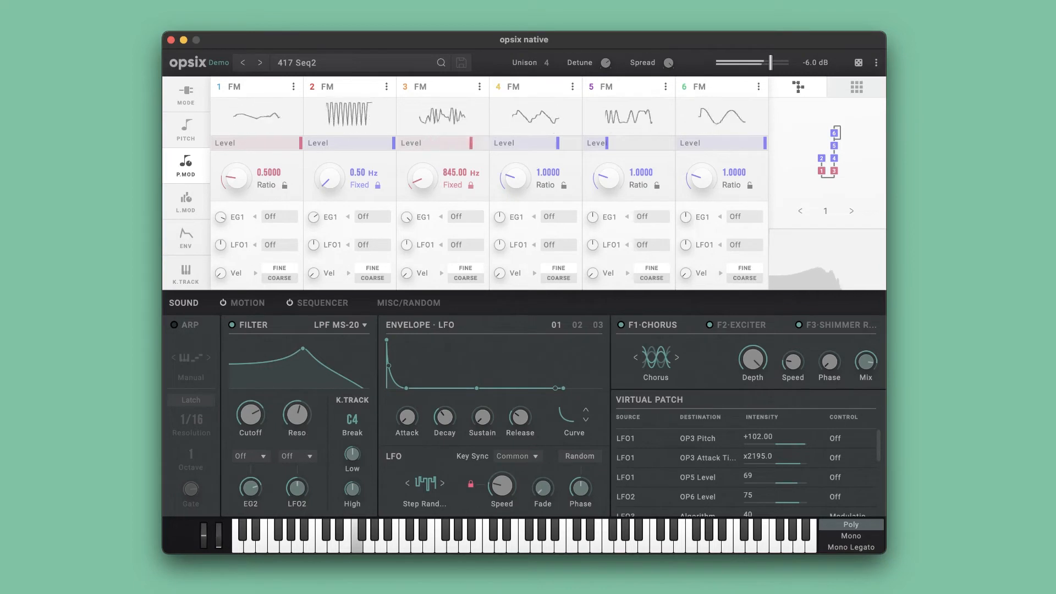
pyautogui.click(188, 207)
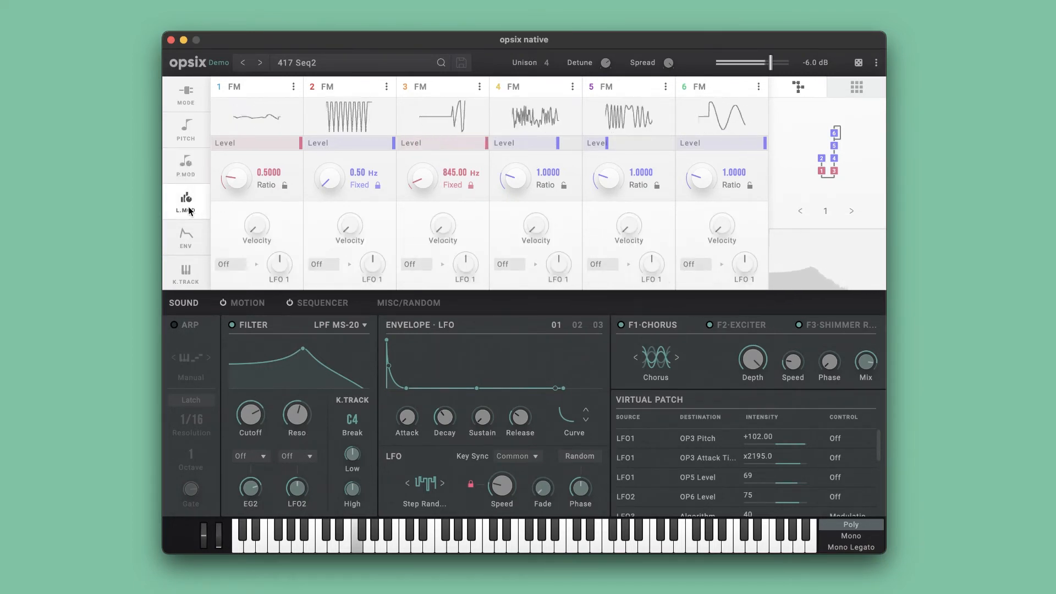
pyautogui.click(193, 141)
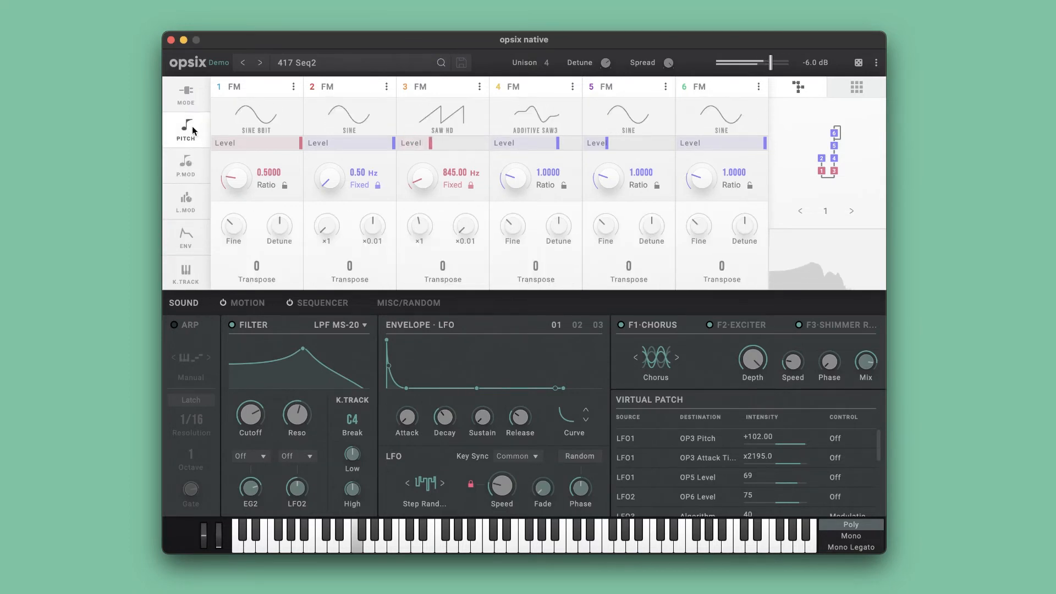
# Check which mode operators 1 to 6 use by looking through their mode choices without changing any.
pyautogui.click(241, 87)
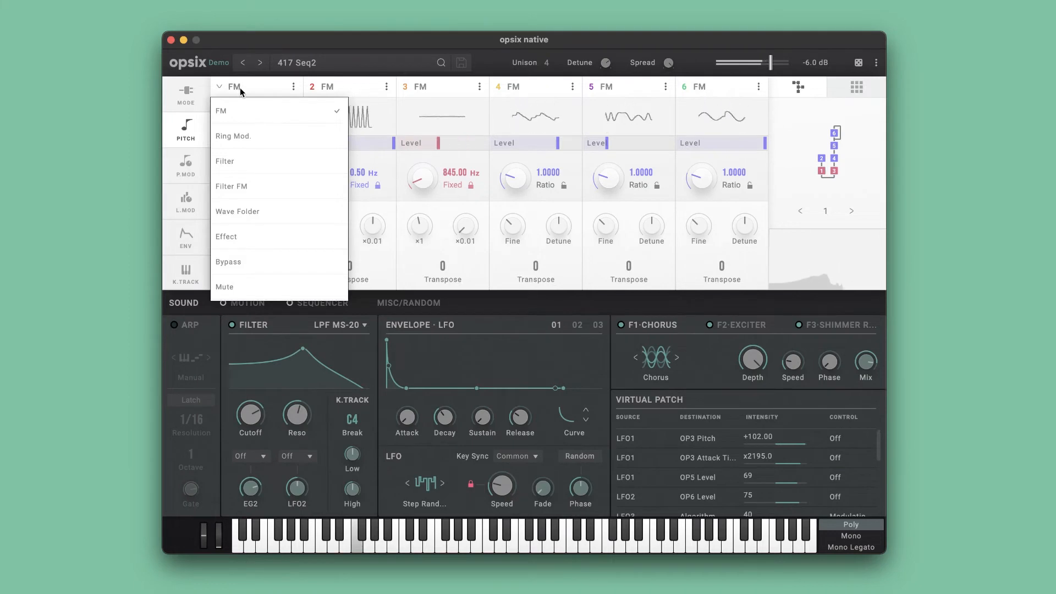
pyautogui.click(240, 88)
pyautogui.click(339, 88)
pyautogui.click(339, 89)
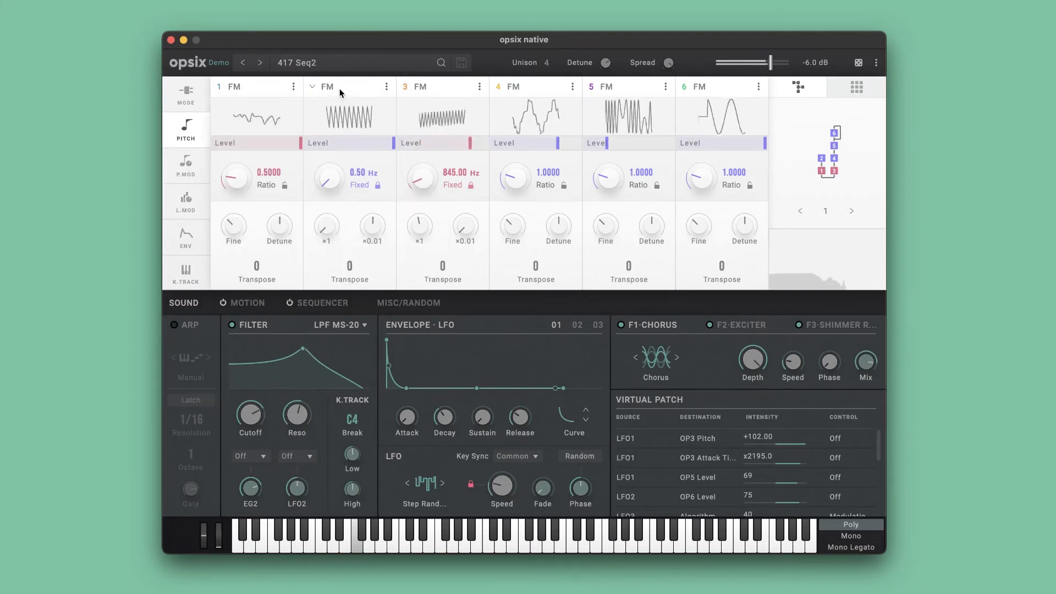
pyautogui.click(436, 88)
pyautogui.click(437, 88)
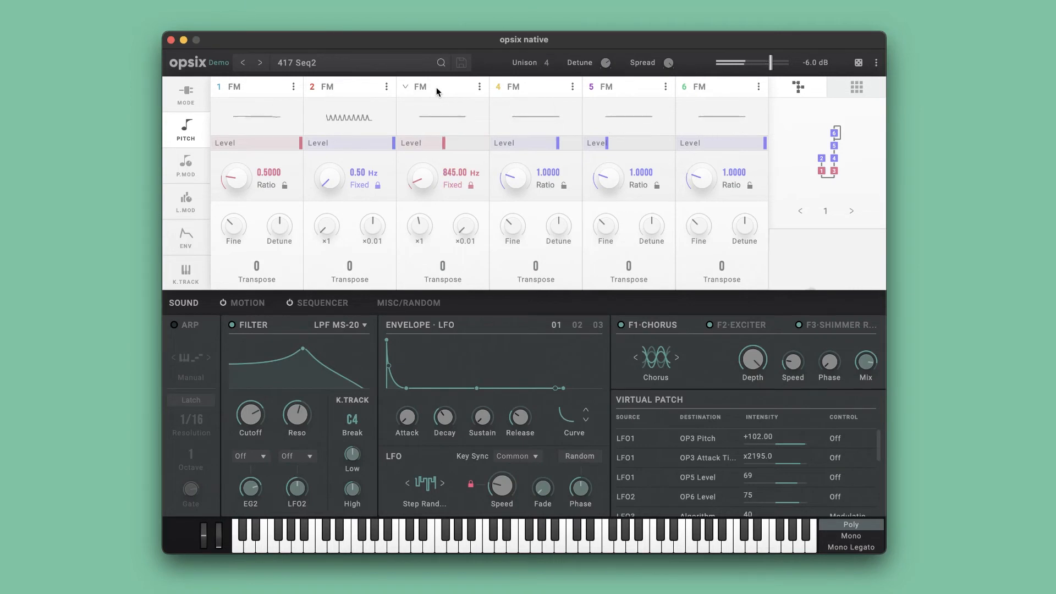
pyautogui.click(515, 88)
pyautogui.click(516, 89)
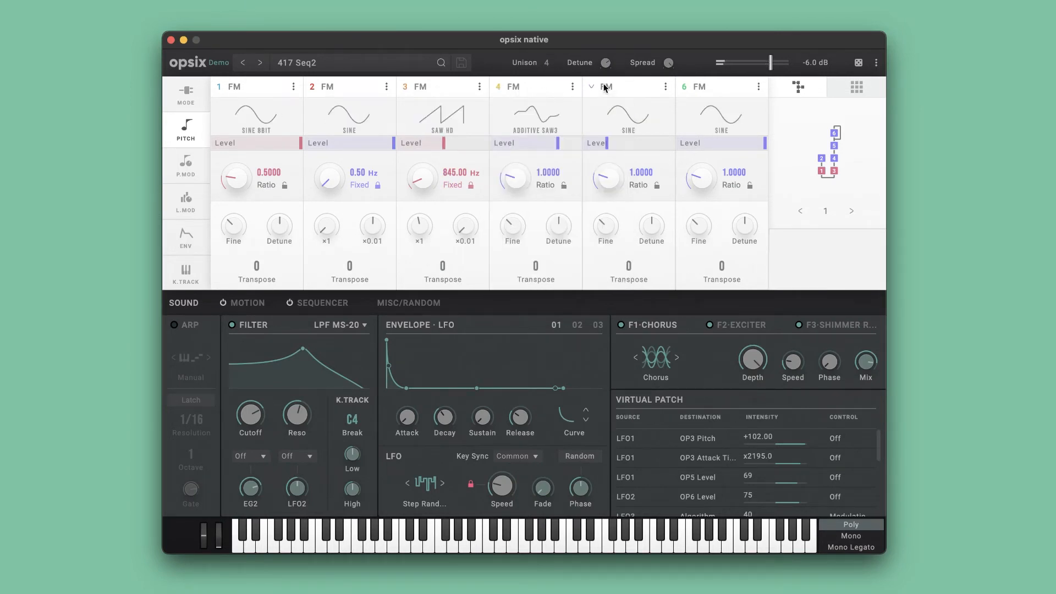
pyautogui.click(605, 87)
pyautogui.click(624, 90)
pyautogui.click(701, 88)
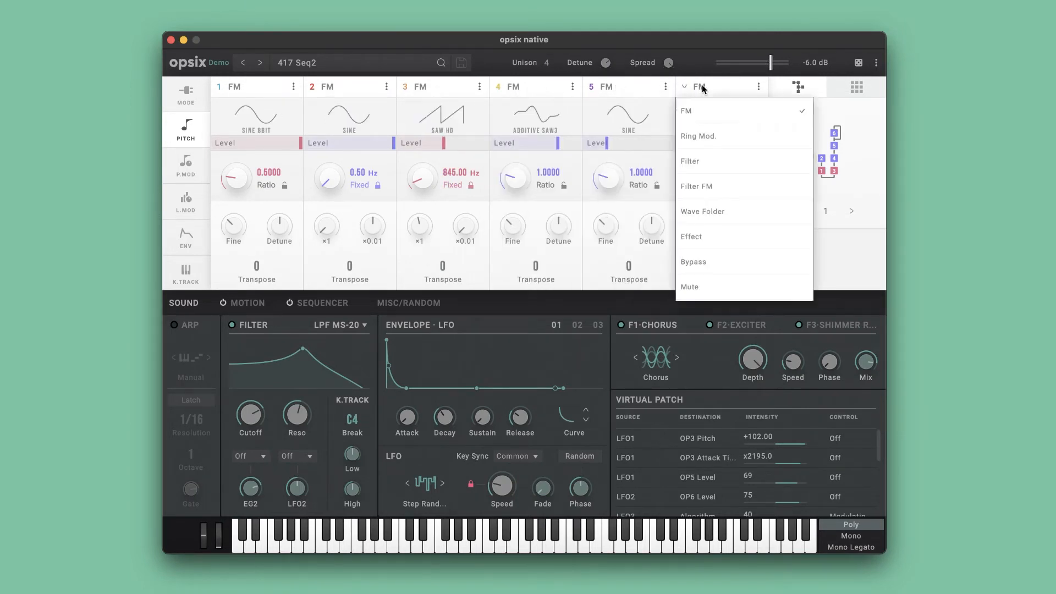
pyautogui.click(702, 90)
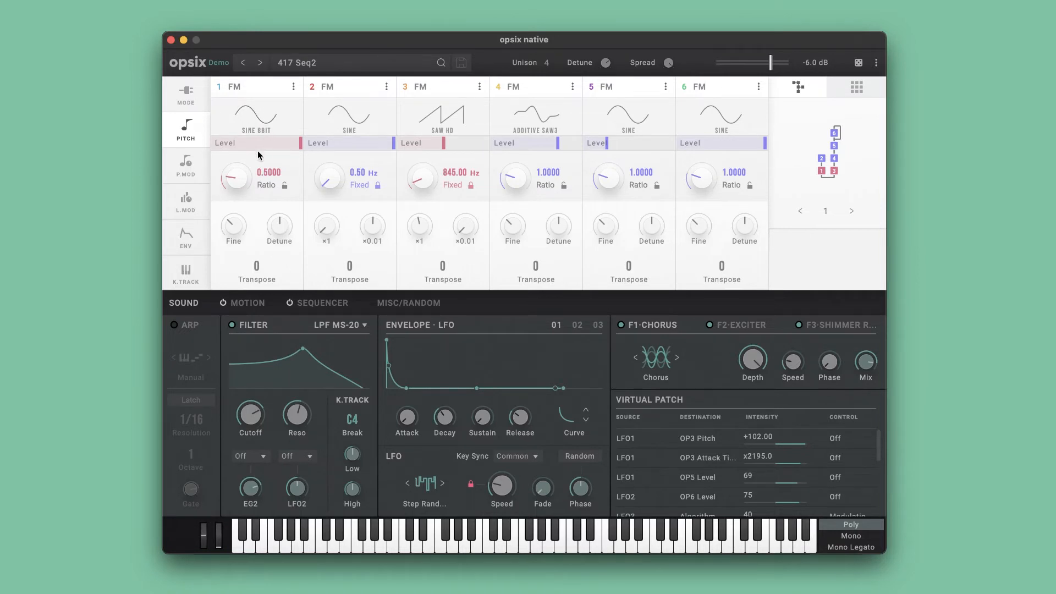
# Review the operators' key tracking and the Exciter and Shimmer Reverb effect settings.
pyautogui.moveTo(358, 146)
pyautogui.click(187, 272)
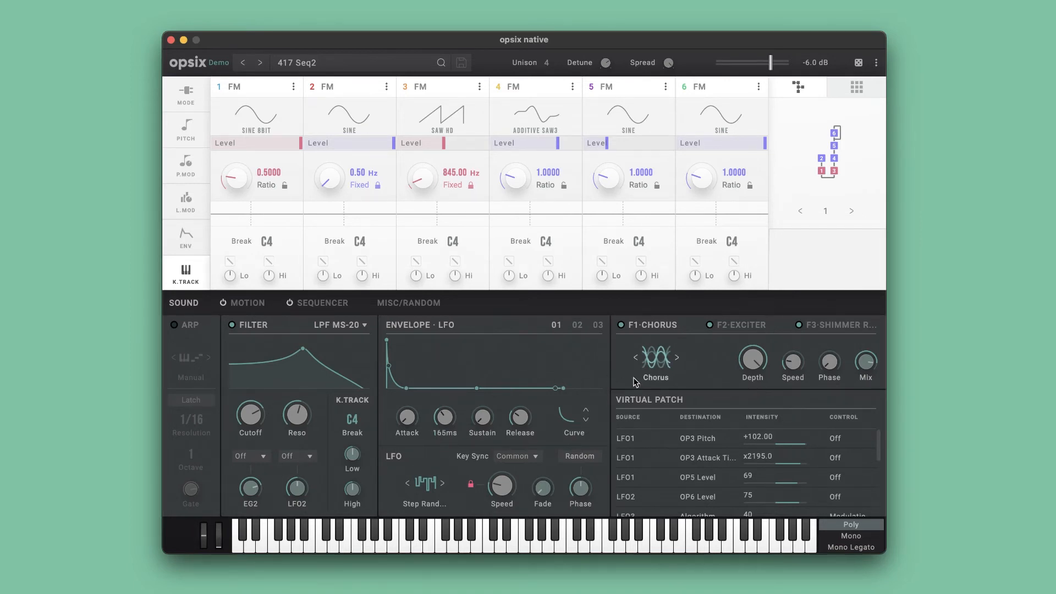
pyautogui.click(753, 325)
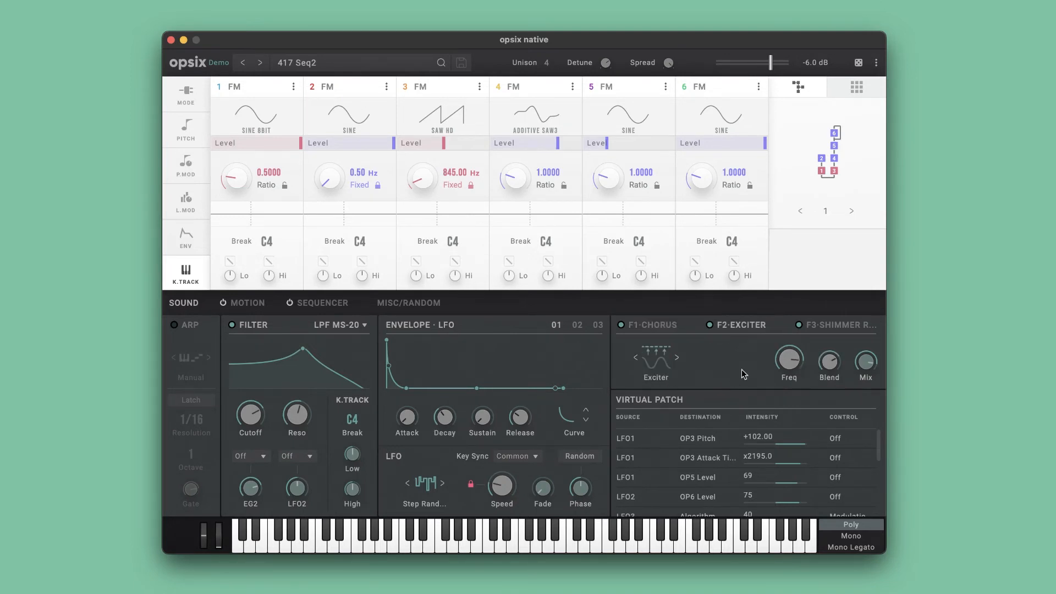
pyautogui.click(813, 325)
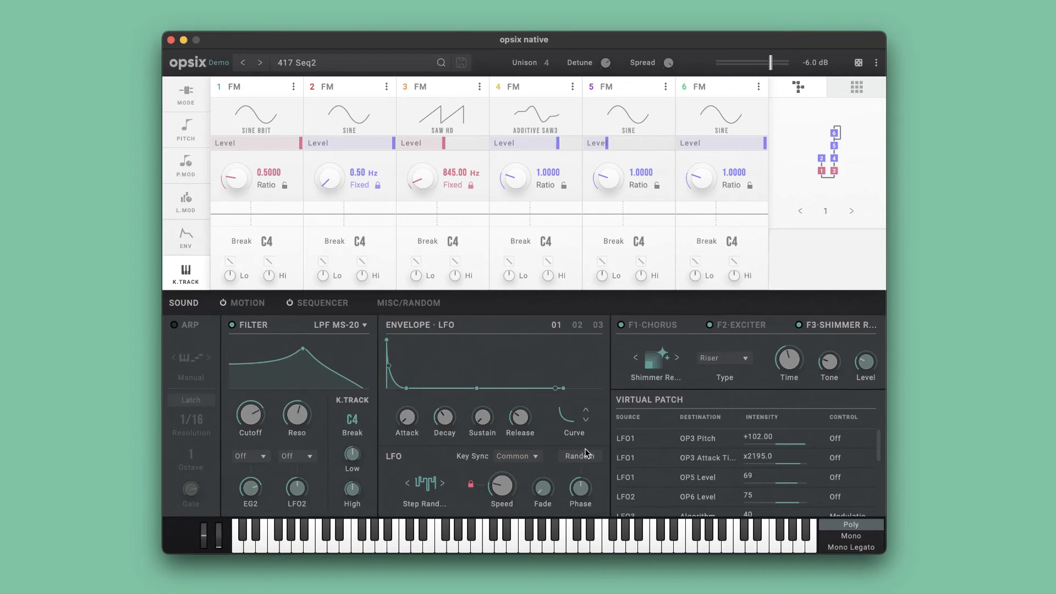
# Review the miscellaneous and randomize settings along with the operators' pitch, pitch modulation and mode parameters.
pyautogui.click(405, 304)
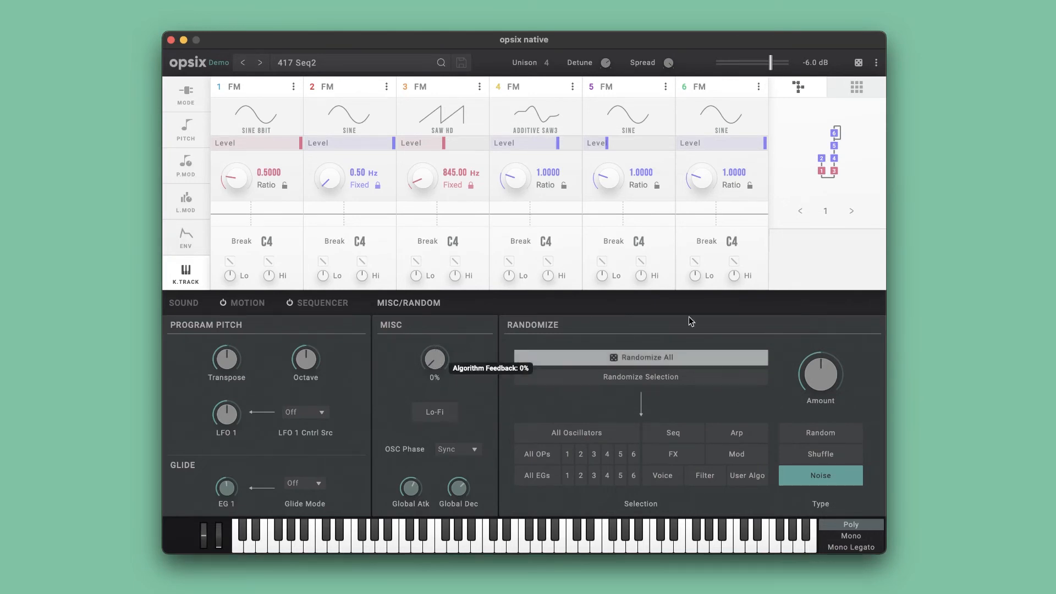
pyautogui.moveTo(837, 141)
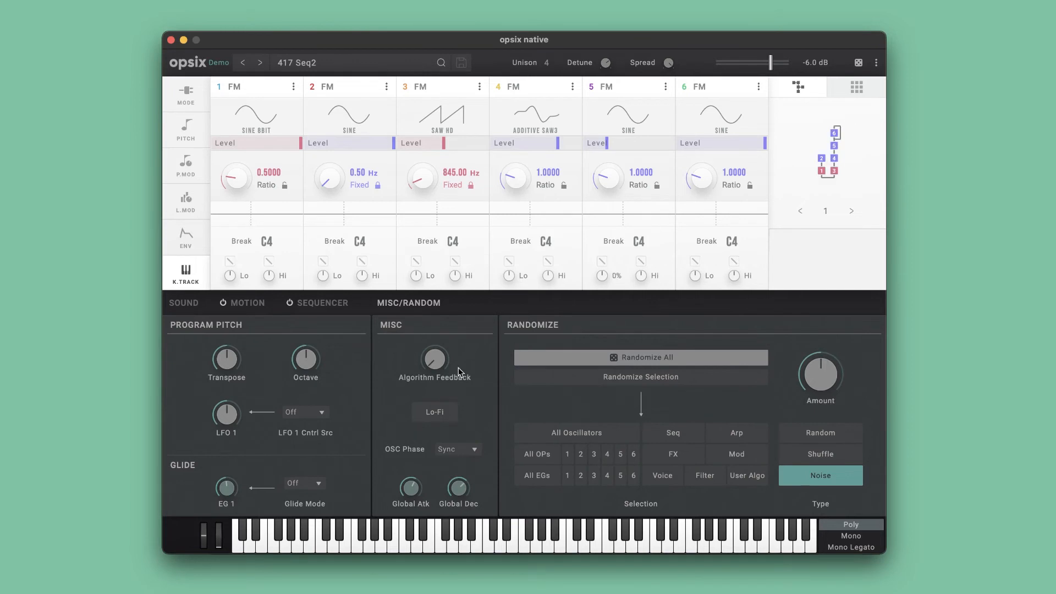
pyautogui.click(199, 126)
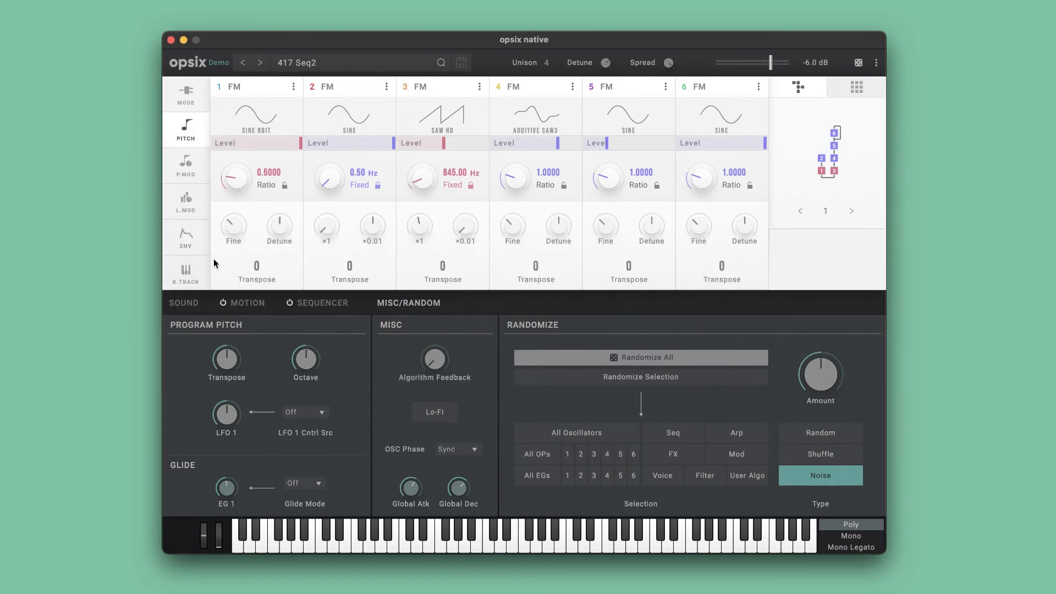
pyautogui.click(187, 165)
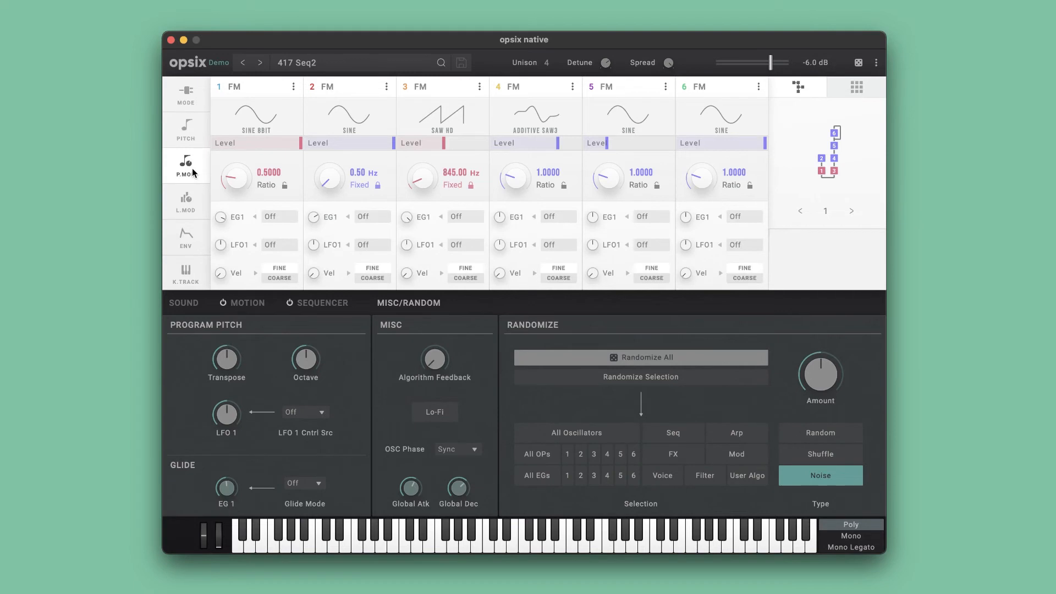
pyautogui.click(191, 129)
pyautogui.click(192, 96)
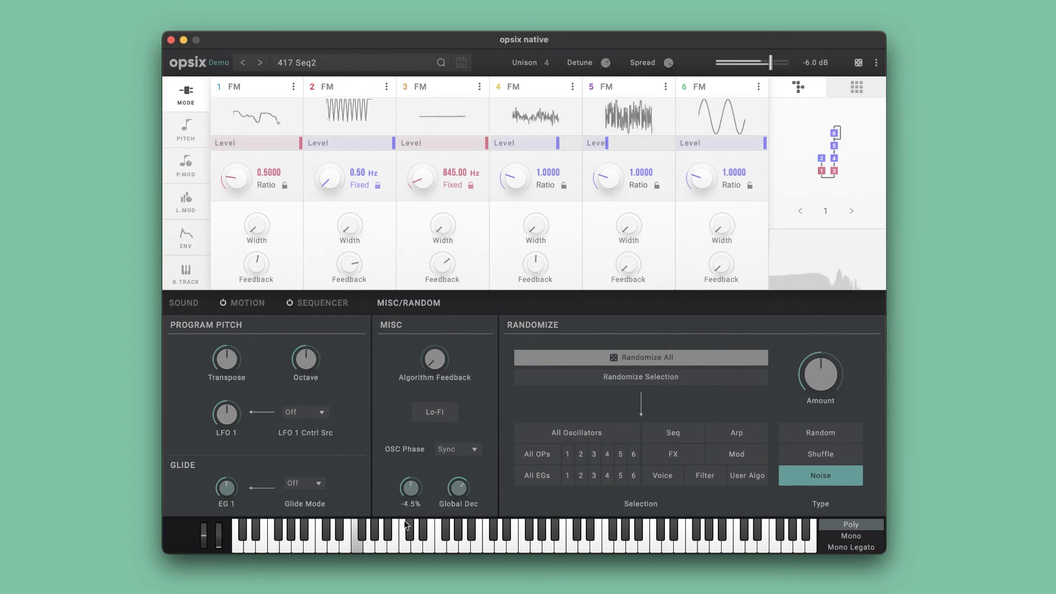
# Set the Global Decay to +19.9%, turn on Lo-Fi and set the oscillator phase to Random.
pyautogui.moveTo(458, 491); pyautogui.dragTo(460, 500)
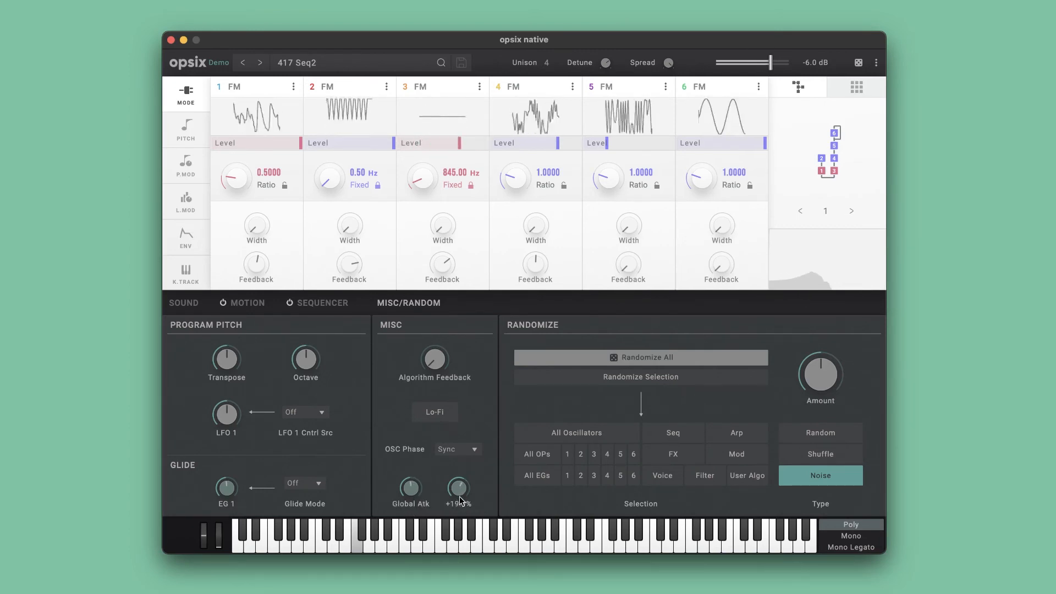
pyautogui.click(435, 411)
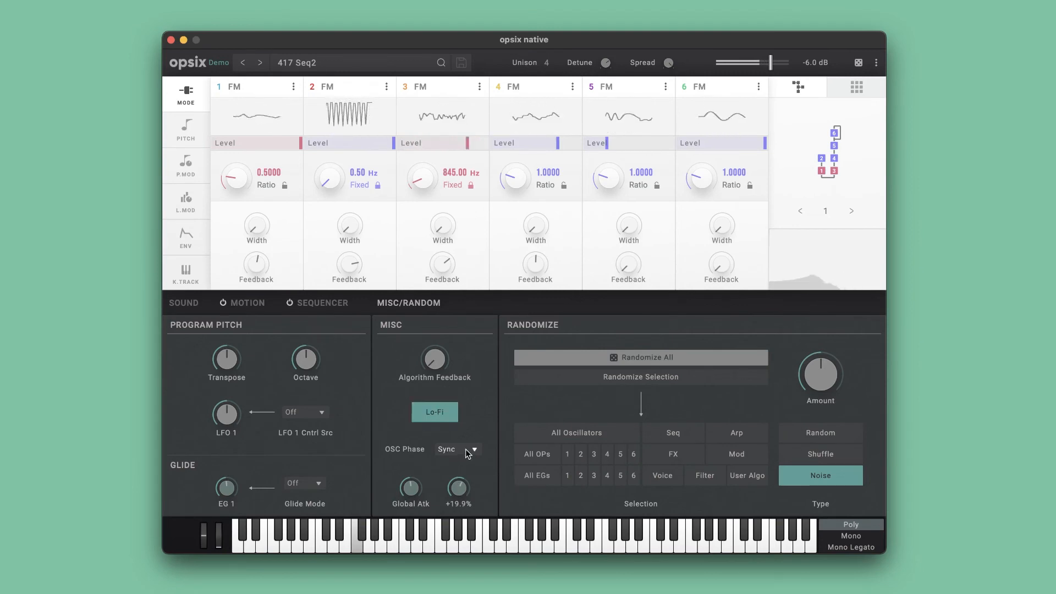
pyautogui.click(466, 450)
pyautogui.click(472, 519)
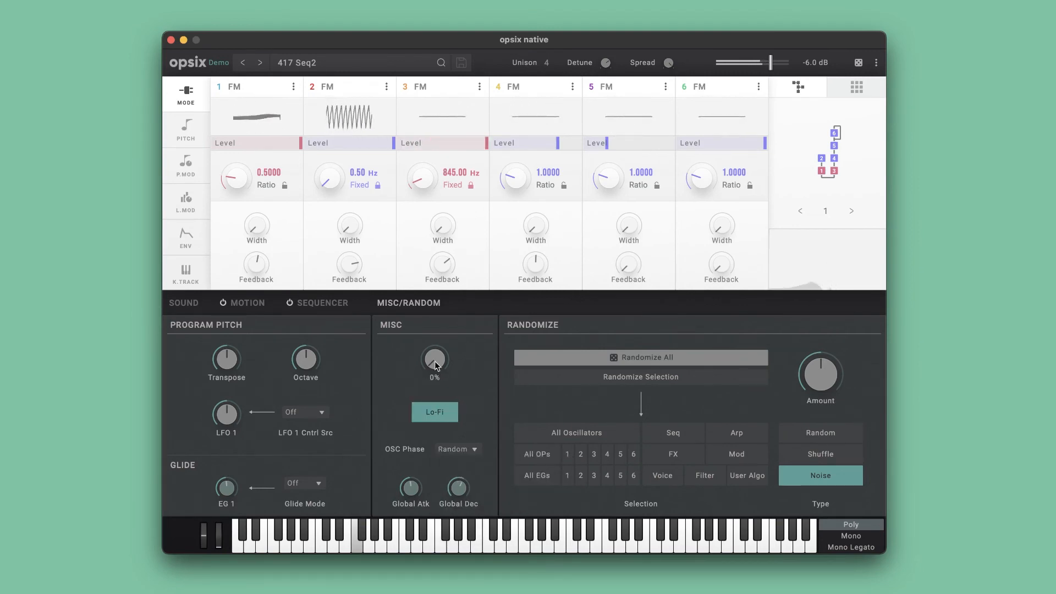
# Raise the Algorithm Feedback to slightly above half and audition the program octave at its minimum, returning it to center.
pyautogui.moveTo(435, 364); pyautogui.dragTo(428, 318)
pyautogui.moveTo(434, 357); pyautogui.dragTo(425, 304)
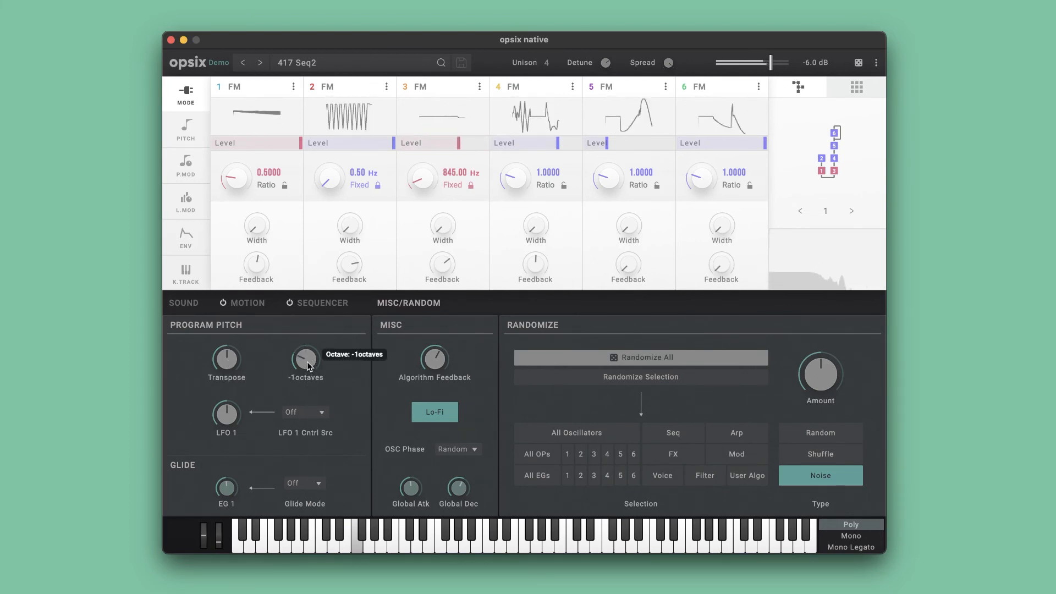
pyautogui.moveTo(307, 362); pyautogui.dragTo(305, 391)
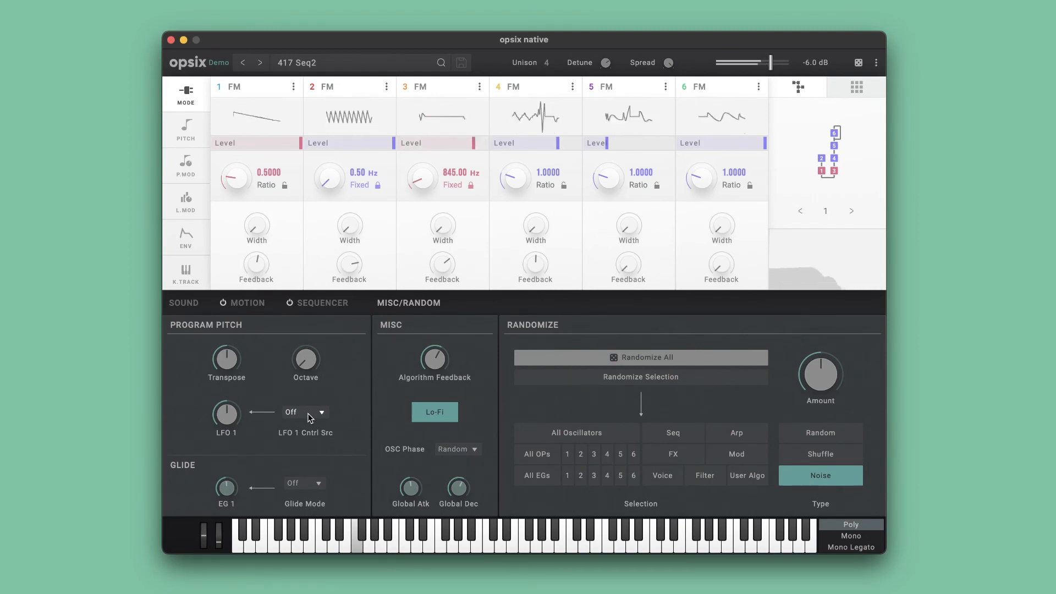
pyautogui.moveTo(302, 313); pyautogui.dragTo(306, 280)
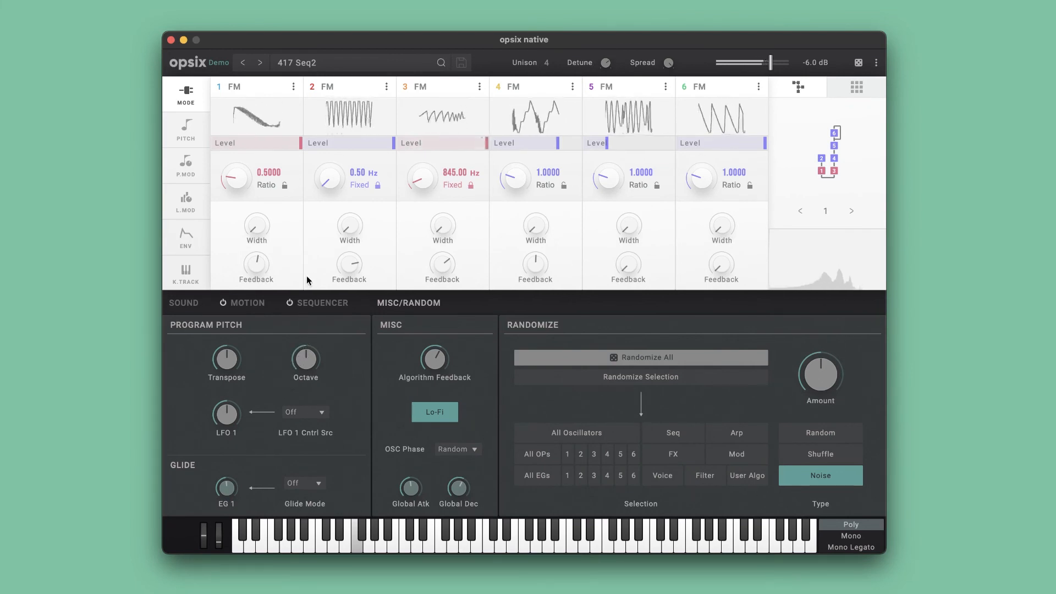
# Show the note sequencer steps and the OP3 Level and OP6 Pitch motion lanes.
pyautogui.click(322, 303)
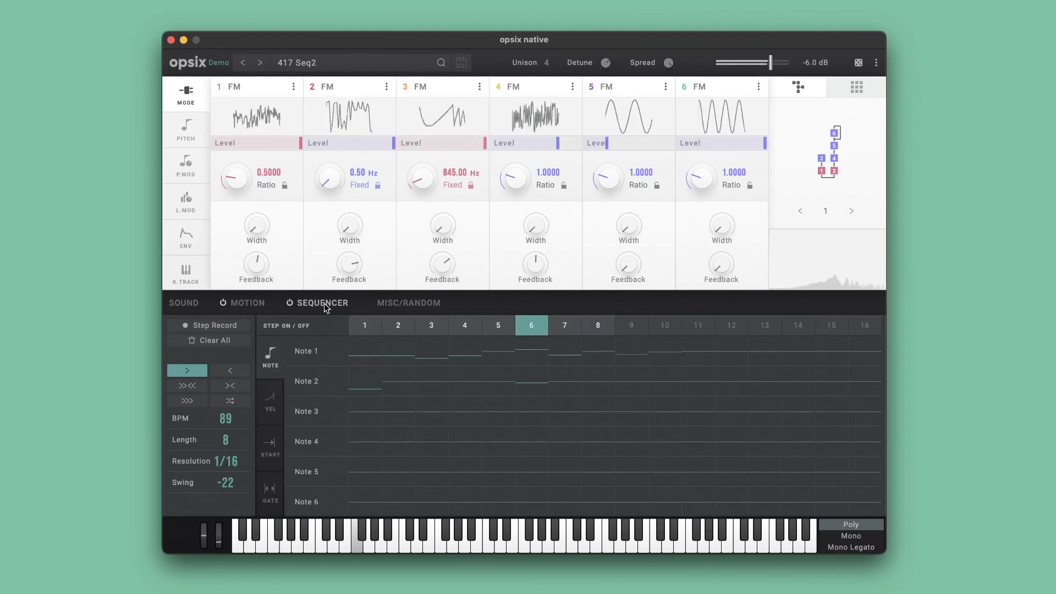
pyautogui.click(250, 303)
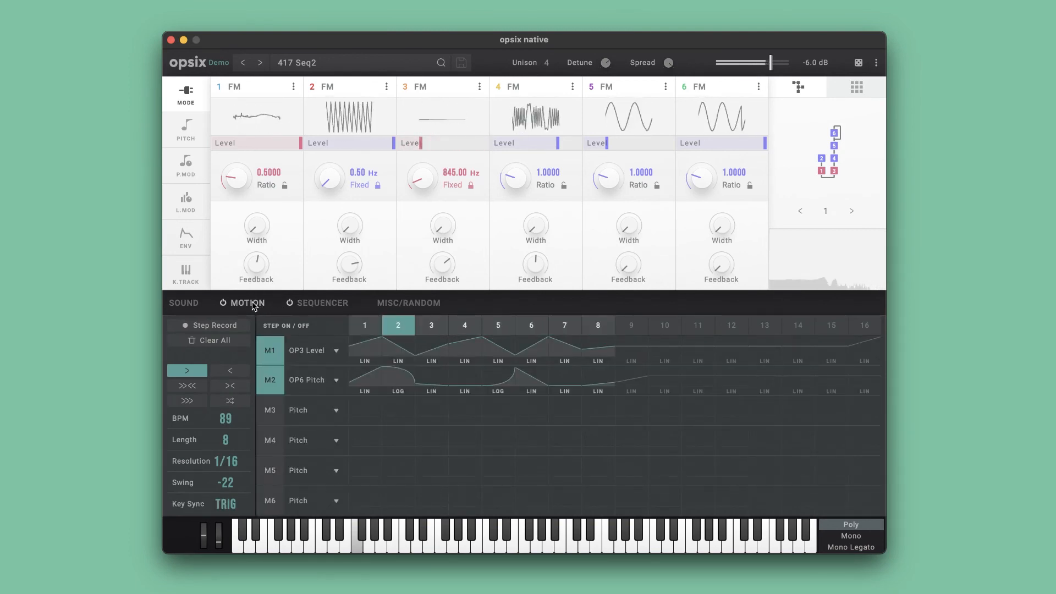